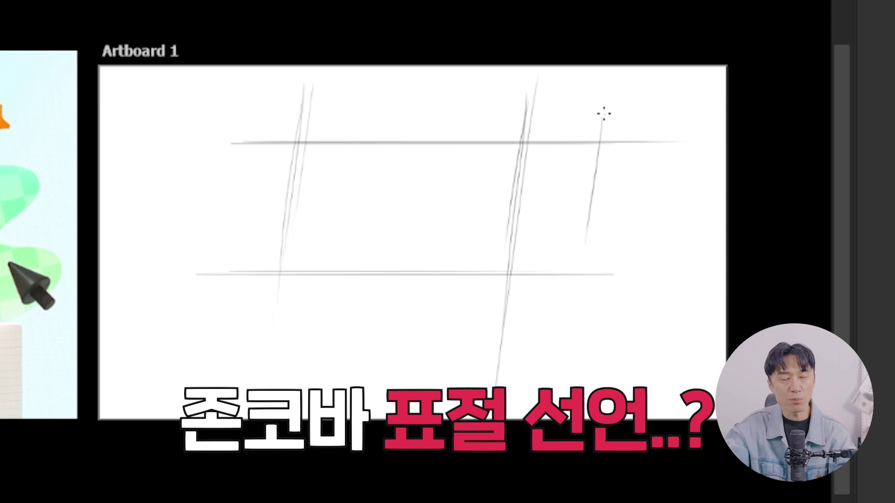
# Drag a long slanted construction line across Artboard 1 on the sketch layer
pyautogui.moveTo(699, 212); pyautogui.dragTo(386, 91)
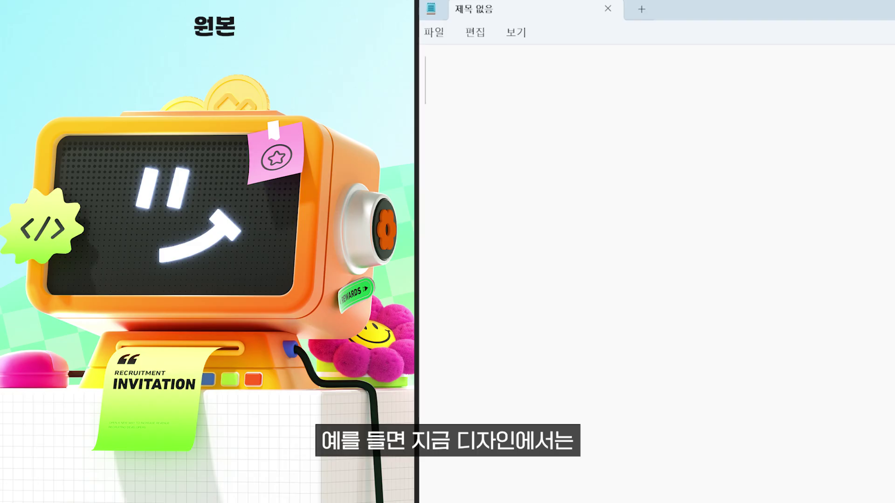
# Note the strengths on separate lines: massing, trendy colours, detailing, lighting, clear message
pyautogui.press('BackSpace')
pyautogui.write('덩어리감이 좋다')
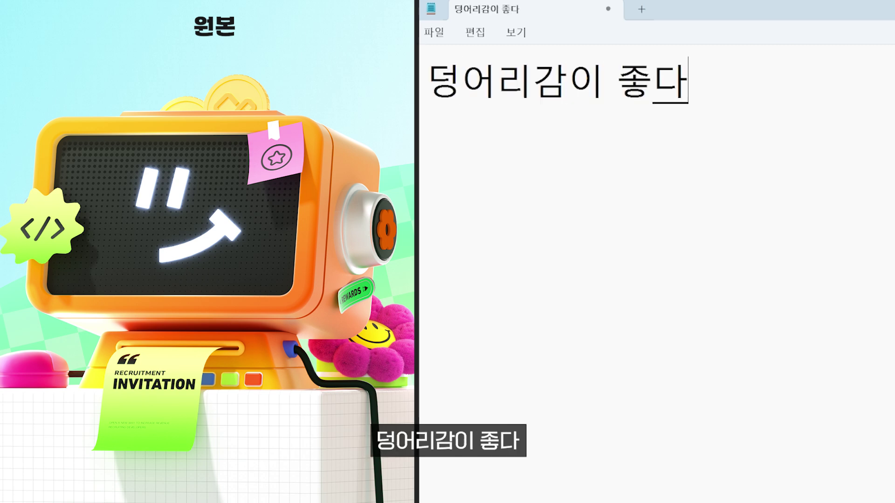
pyautogui.press('Return')
pyautogui.write('트렌ㄷ')
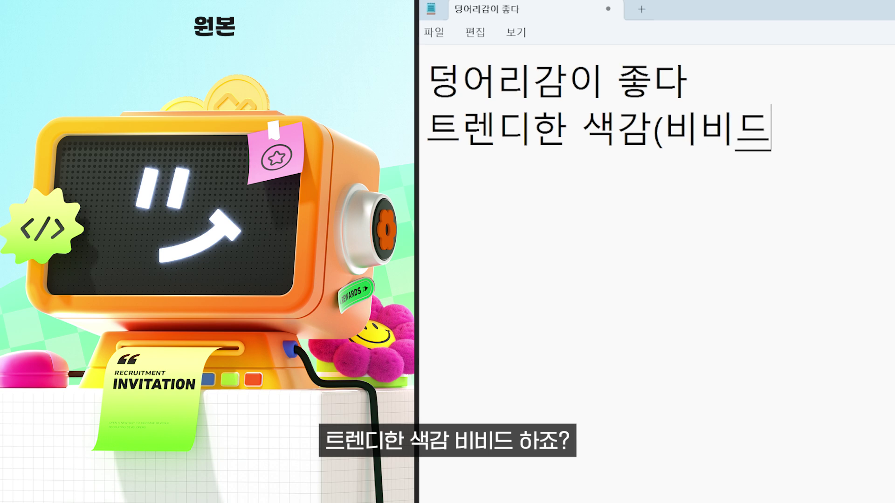
pyautogui.write(')')
pyautogui.press('Return')
pyautogui.write('묫')
pyautogui.write('됐다')
pyautogui.press('Return')
pyautogui.write('빛 표현력이 좋다')
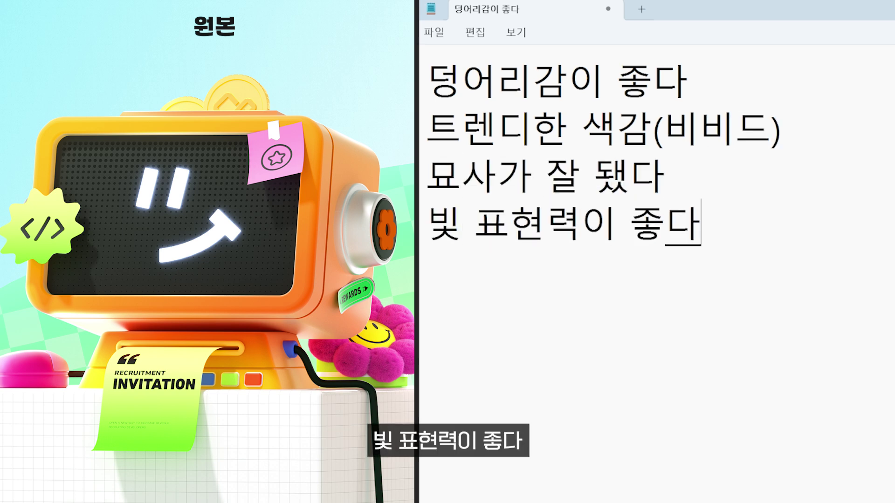
pyautogui.press('Return')
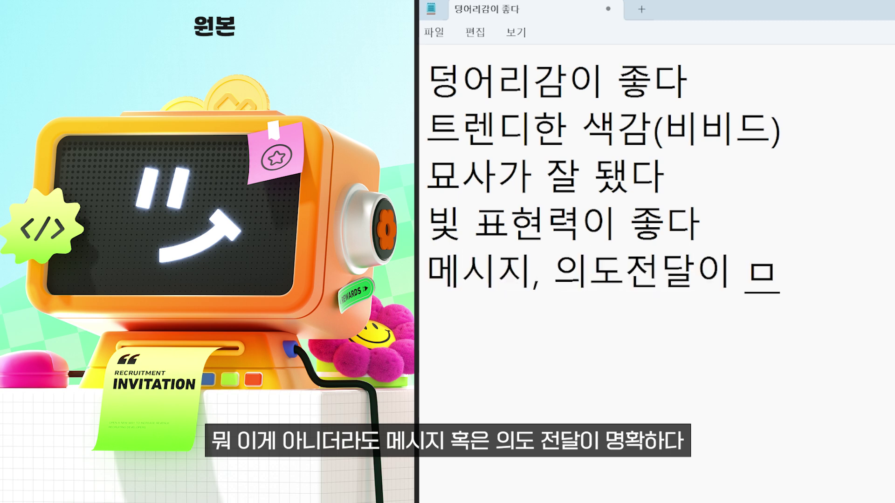
pyautogui.write('확하다')
pyautogui.press('Return')
pyautogui.press('Return')
pyautogui.write('그렇기 ㄸ')
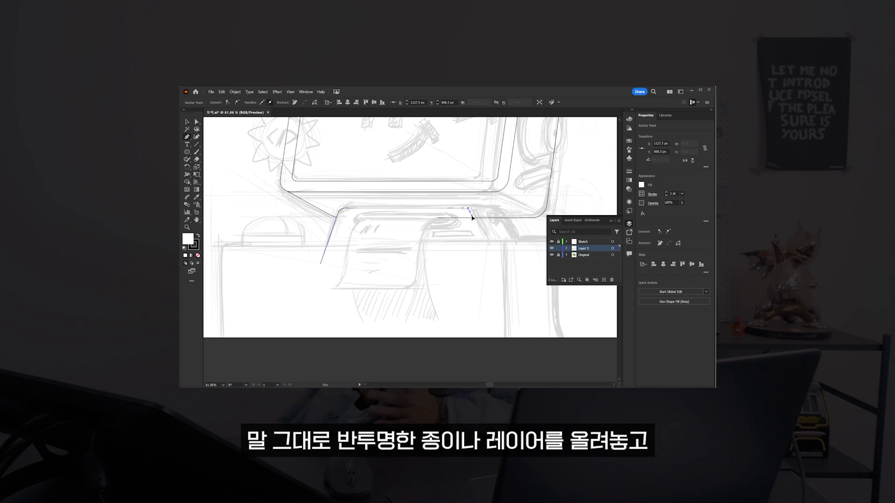
# Add a Pen anchor along the sketched monitor's bottom edge
pyautogui.click(472, 216)
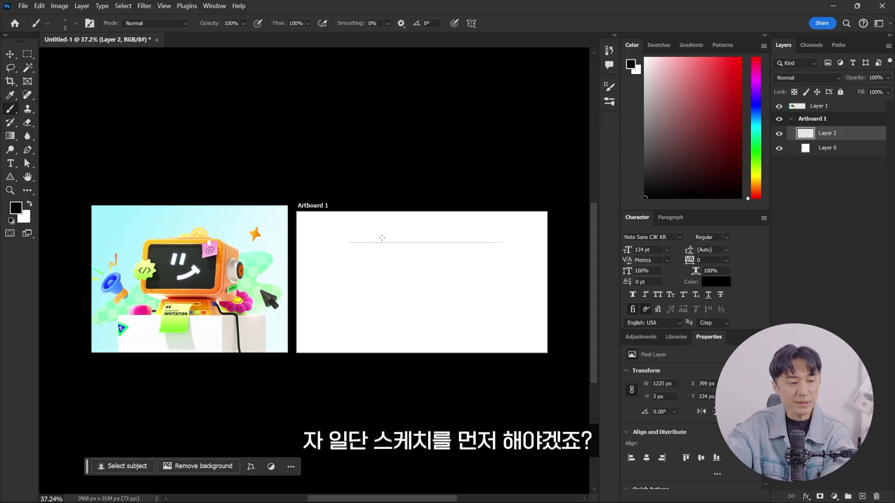
# Brush horizontal, vertical and diagonal perspective guides plus a long tabletop line
pyautogui.moveTo(335, 296); pyautogui.dragTo(502, 296)
pyautogui.moveTo(378, 220); pyautogui.dragTo(368, 308)
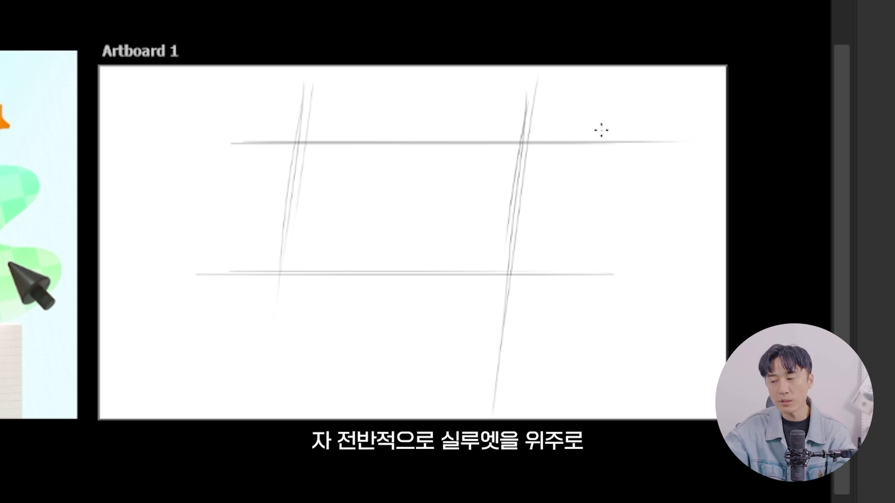
pyautogui.moveTo(576, 318); pyautogui.dragTo(567, 415)
pyautogui.moveTo(386, 92); pyautogui.dragTo(699, 211)
pyautogui.moveTo(445, 255); pyautogui.dragTo(648, 342)
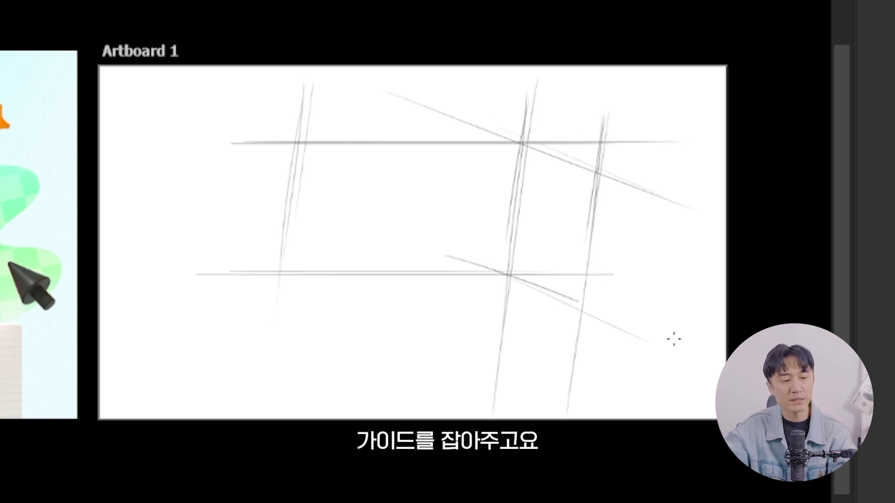
pyautogui.moveTo(273, 310); pyautogui.dragTo(490, 326)
pyautogui.moveTo(240, 308); pyautogui.dragTo(696, 308)
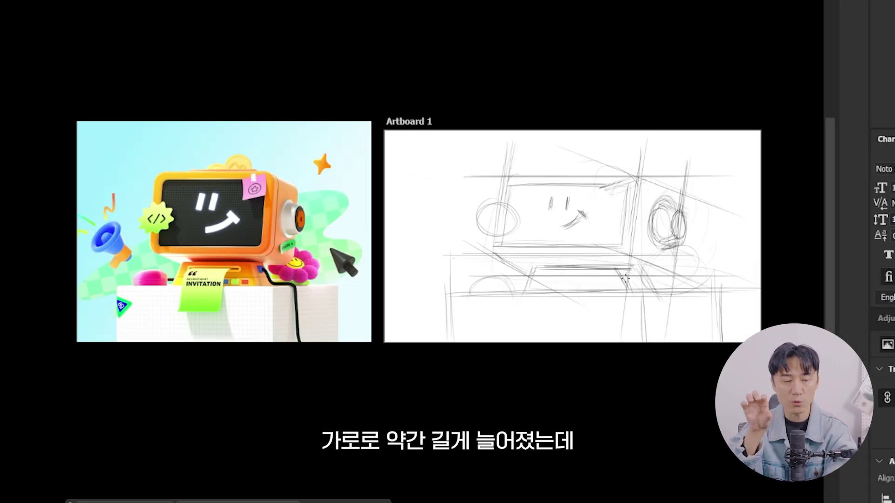
# Sketch the stand strokes beneath the monitor and darken its bottom edge
pyautogui.moveTo(533, 317); pyautogui.dragTo(542, 292)
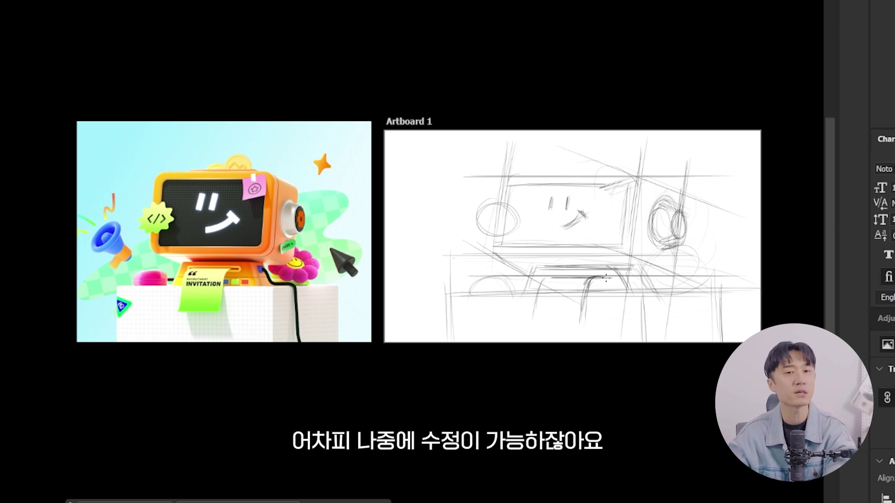
pyautogui.moveTo(533, 317); pyautogui.dragTo(552, 317)
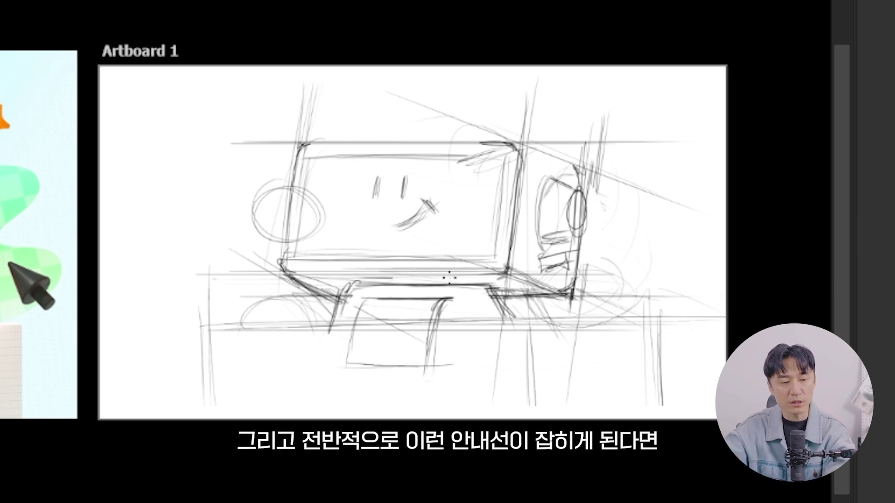
pyautogui.moveTo(367, 260); pyautogui.dragTo(505, 258)
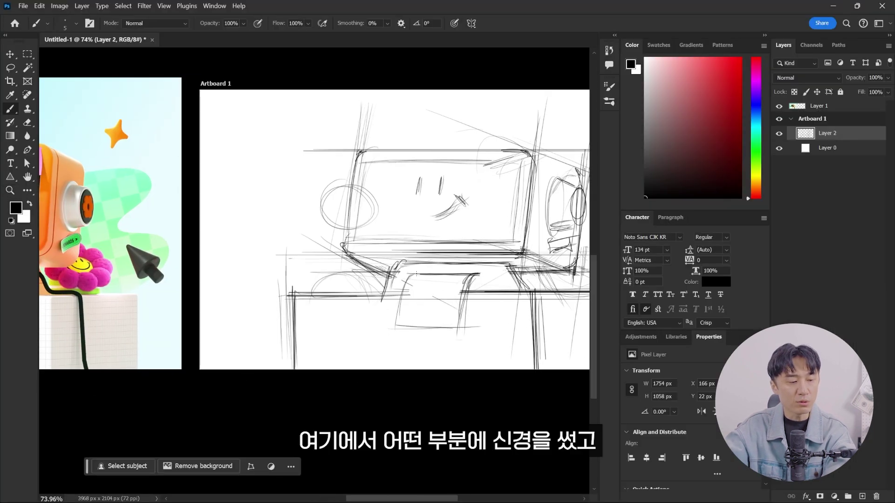
# Add badge spikes, darken the monitor's top edge and bump, and close the sticky note
pyautogui.moveTo(400, 324)
pyautogui.mouseDown()
pyautogui.moveTo(418, 304)
pyautogui.moveTo(409, 309)
pyautogui.mouseUp()
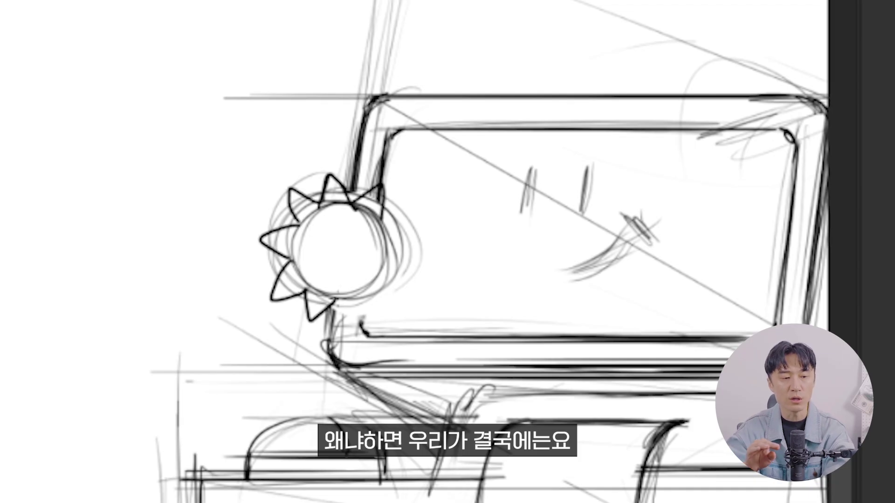
pyautogui.moveTo(345, 303); pyautogui.dragTo(394, 280)
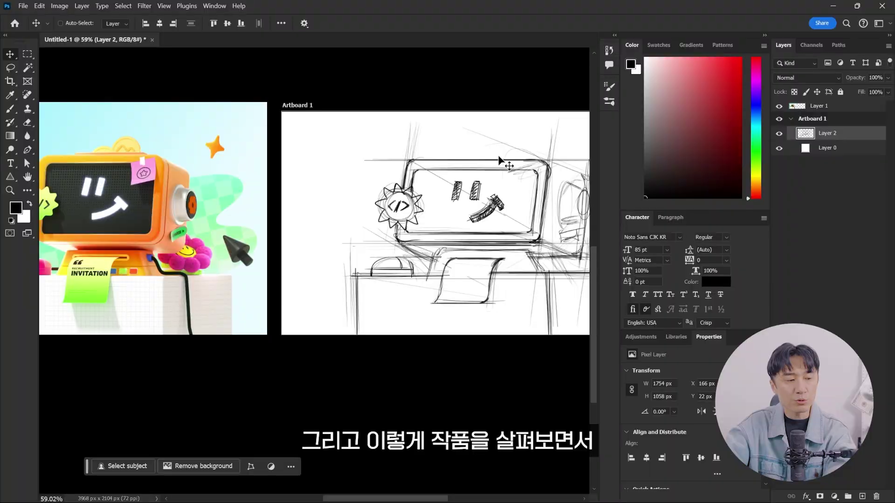
pyautogui.press('b')
pyautogui.moveTo(461, 157); pyautogui.dragTo(510, 157)
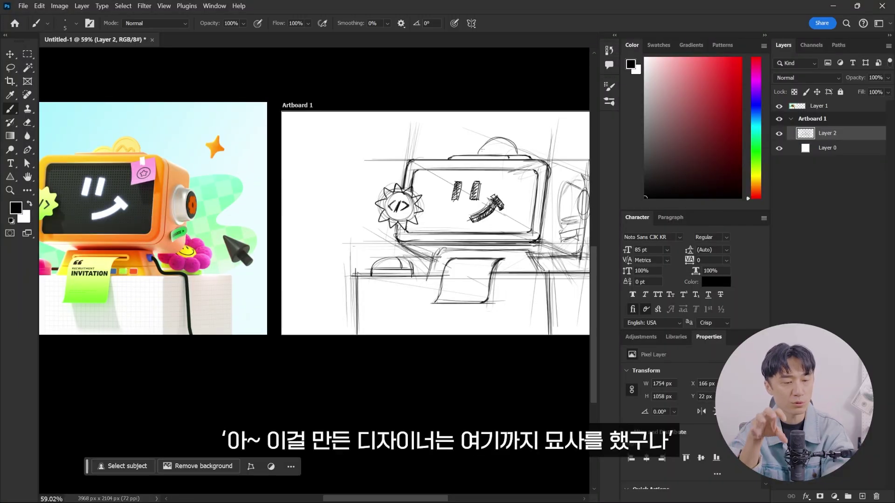
pyautogui.moveTo(461, 156); pyautogui.dragTo(480, 147)
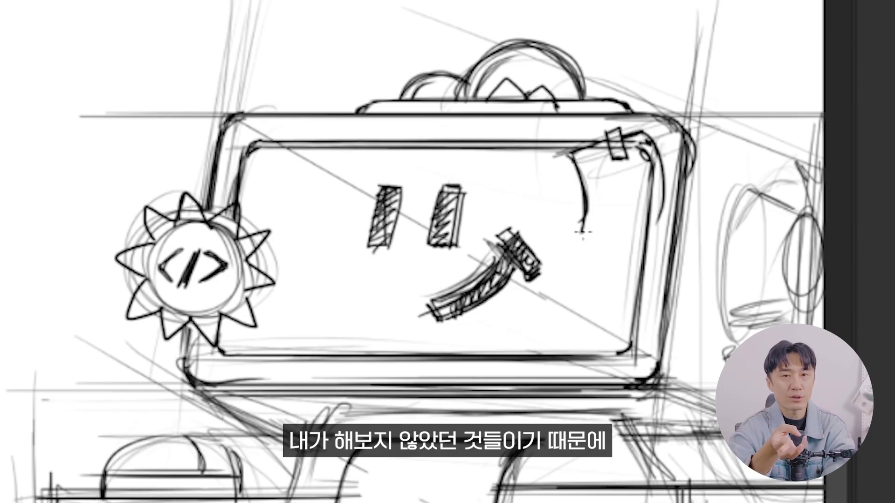
pyautogui.moveTo(582, 232); pyautogui.dragTo(661, 204)
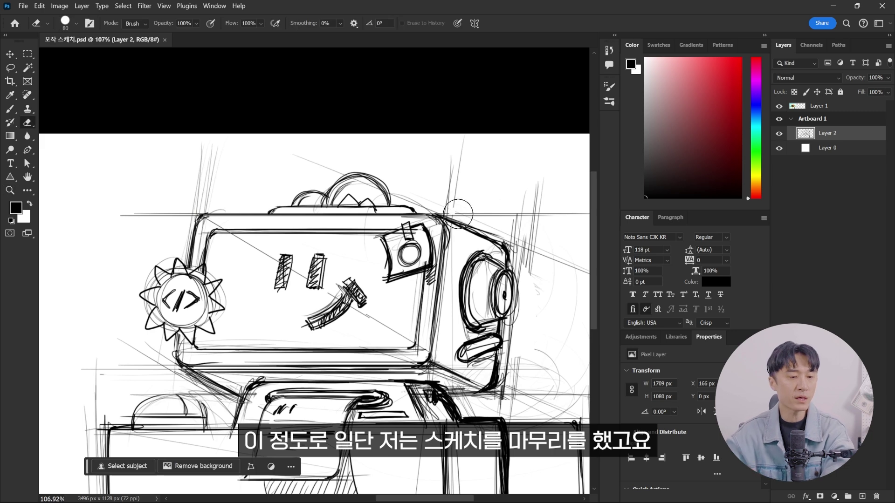
# Redraw the line near the box's right edge and zoom out to the whole artboard
pyautogui.press('b')
pyautogui.moveTo(458, 214)
pyautogui.mouseDown()
pyautogui.moveTo(513, 247)
pyautogui.moveTo(529, 246)
pyautogui.moveTo(512, 252)
pyautogui.mouseUp()
pyautogui.press('e')
pyautogui.press('b')
pyautogui.scroll(-2, 501, 242)
pyautogui.scroll(-4, 466, 289)
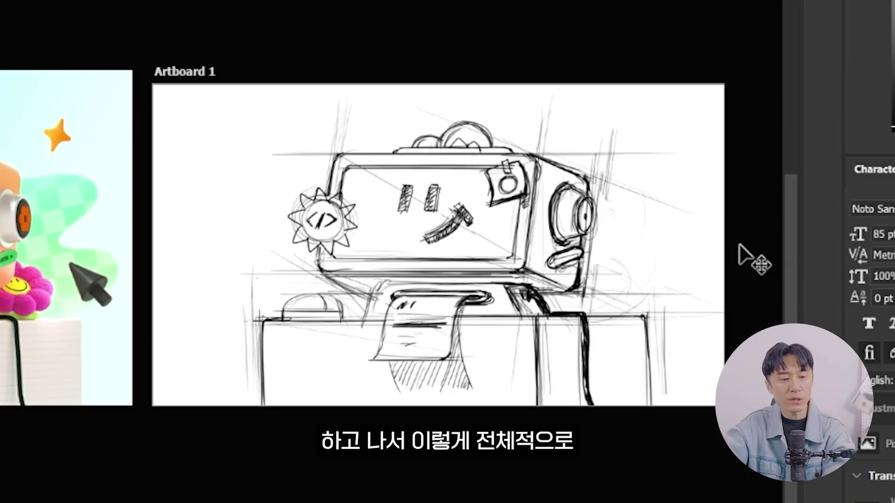
# Make the sketch narrower and taller with Free Transform, then outline the screen with a rounded rectangle
pyautogui.hotkey('ctrl', 't')
pyautogui.moveTo(727, 247); pyautogui.dragTo(710, 247)
pyautogui.moveTo(463, 92); pyautogui.dragTo(457, 86)
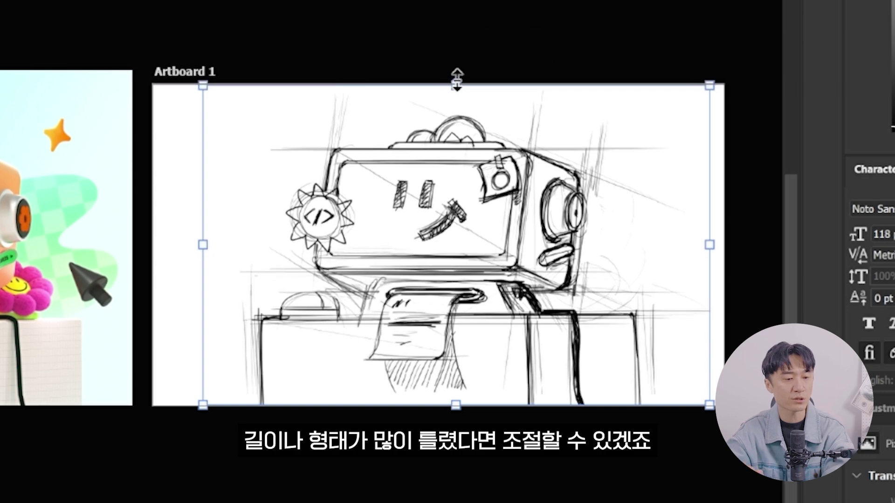
pyautogui.press('Return')
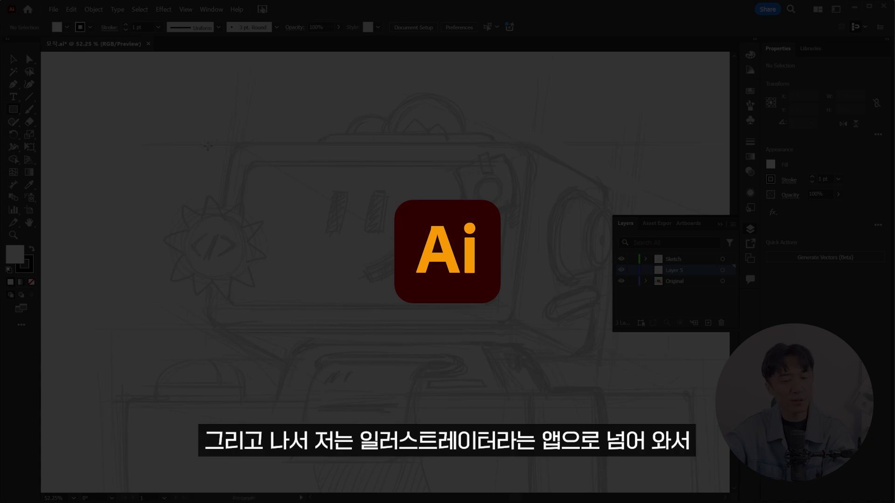
pyautogui.moveTo(202, 145); pyautogui.dragTo(528, 324)
pyautogui.moveTo(521, 151); pyautogui.dragTo(517, 160)
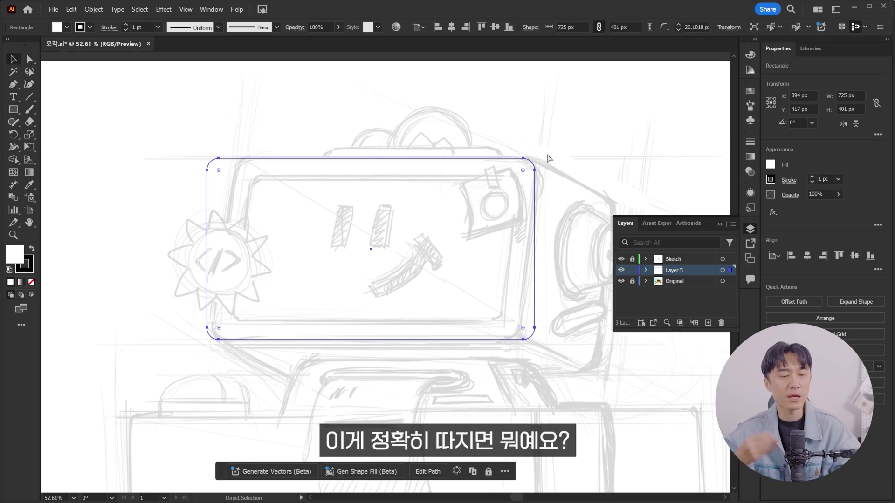
# Shrink, duplicate and slant the rounded rectangles to match the monitor's perspective
pyautogui.moveTo(536, 160); pyautogui.dragTo(524, 173)
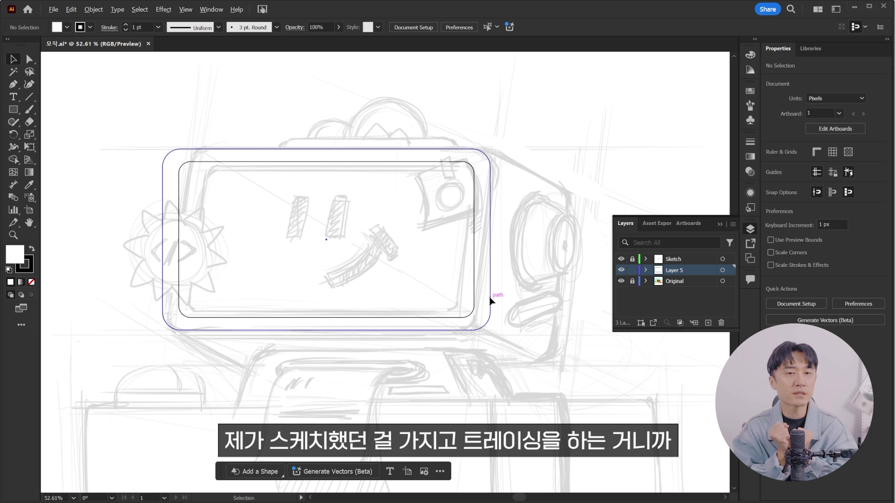
pyautogui.moveTo(490, 300); pyautogui.dragTo(551, 329)
pyautogui.moveTo(373, 156); pyautogui.dragTo(404, 148)
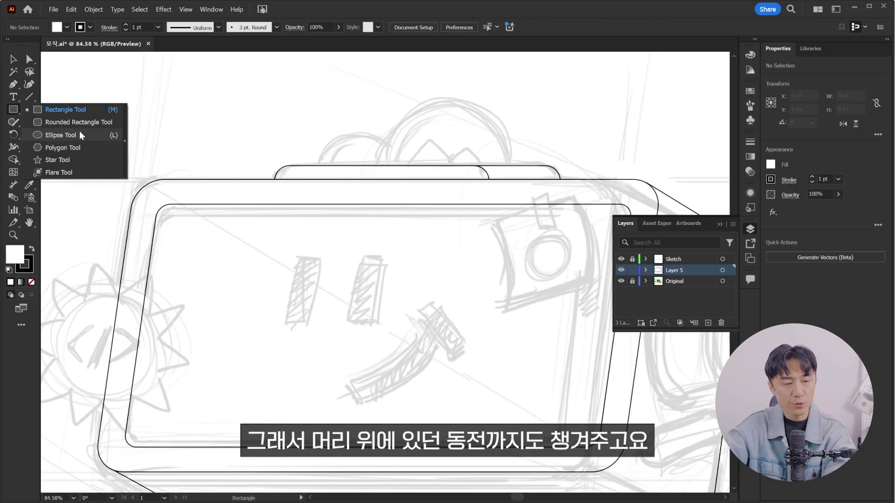
# Draw the coin circle on the monitor top and shrink it to about 144 px
pyautogui.click(70, 135)
pyautogui.moveTo(377, 208); pyautogui.dragTo(505, 80)
pyautogui.moveTo(499, 117); pyautogui.dragTo(503, 129)
pyautogui.moveTo(509, 91); pyautogui.dragTo(507, 94)
pyautogui.scroll(-5, 399, 203)
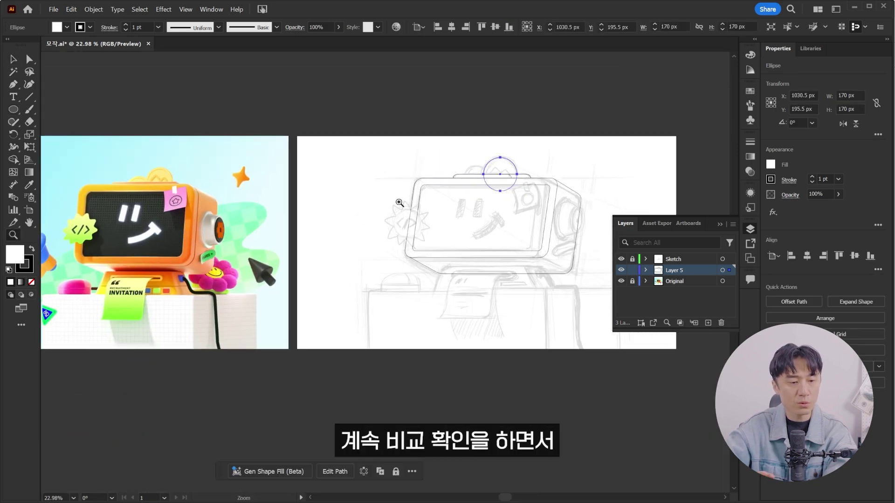
pyautogui.scroll(6, 533, 149)
pyautogui.press('v')
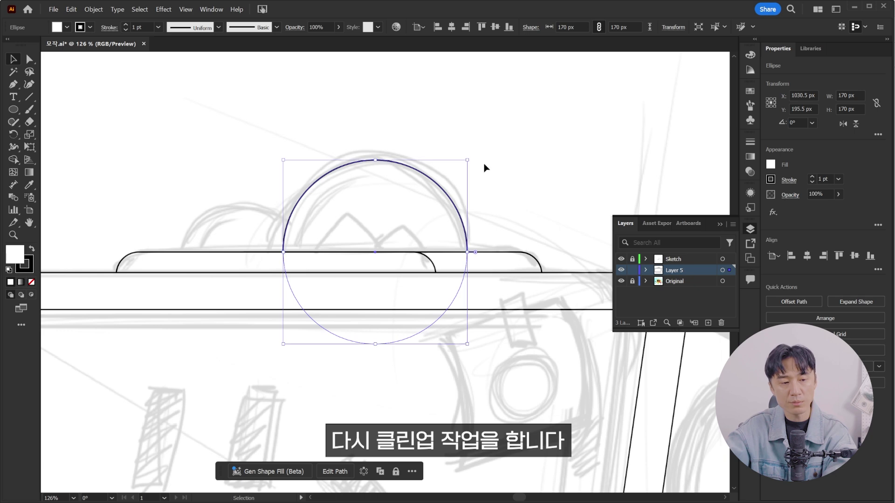
pyautogui.moveTo(466, 160); pyautogui.dragTo(404, 209)
pyautogui.scroll(-2, 452, 174)
# Position the concentric coin circles and begin tracing the stand with curved Pen anchors
pyautogui.moveTo(415, 156); pyautogui.dragTo(406, 166)
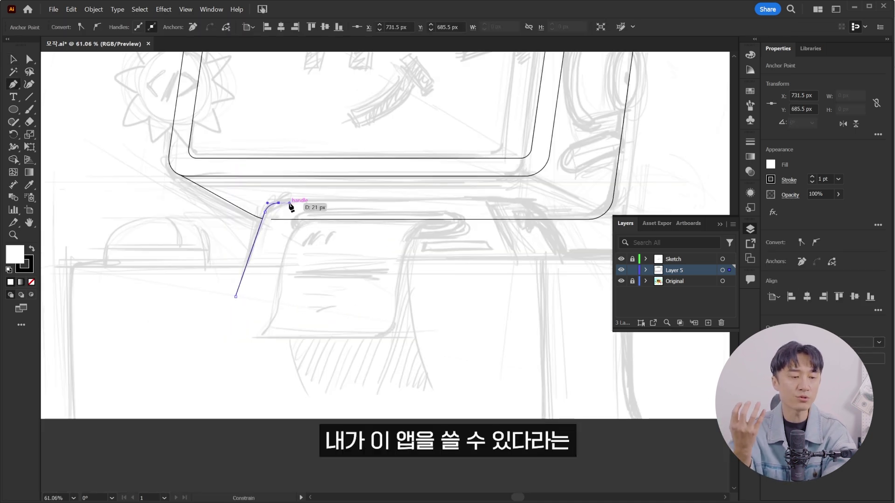
pyautogui.moveTo(290, 205); pyautogui.dragTo(290, 204)
pyautogui.moveTo(472, 203); pyautogui.dragTo(487, 216)
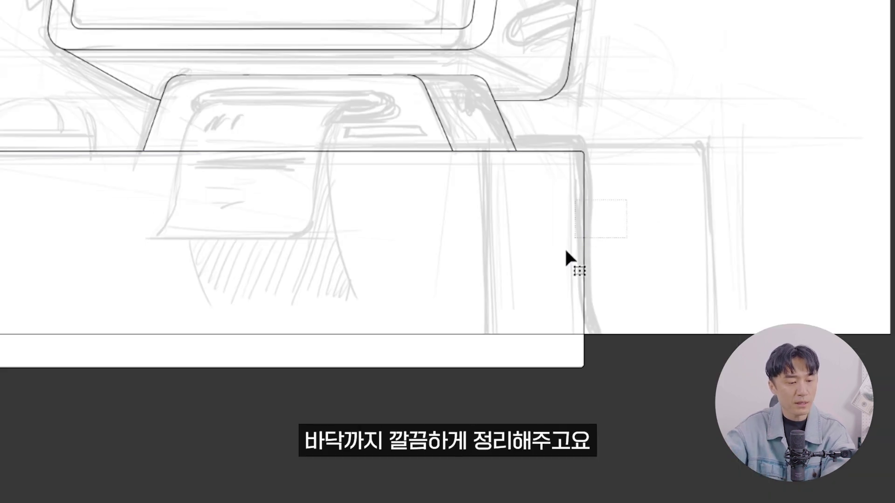
# Shift the desk rectangle right and draw a pill-shaped slot with a thin inner opening
pyautogui.moveTo(566, 256); pyautogui.dragTo(700, 222)
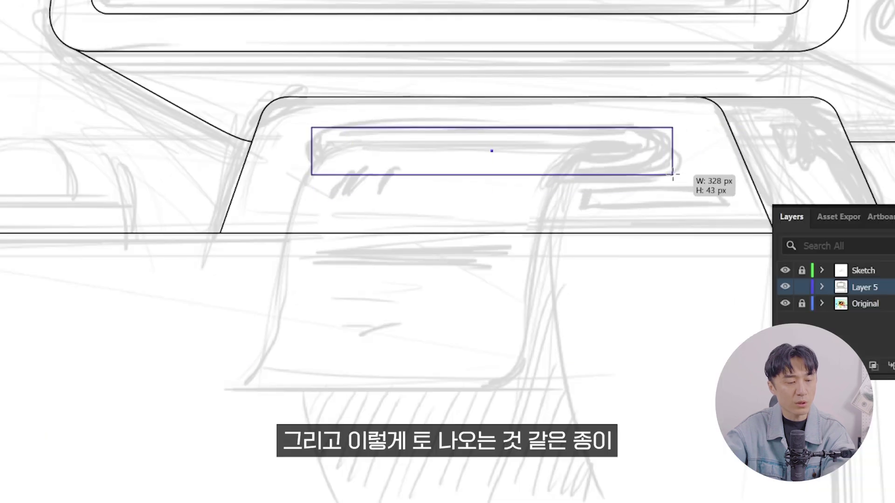
pyautogui.moveTo(310, 126); pyautogui.dragTo(673, 173)
pyautogui.moveTo(669, 139); pyautogui.dragTo(598, 191)
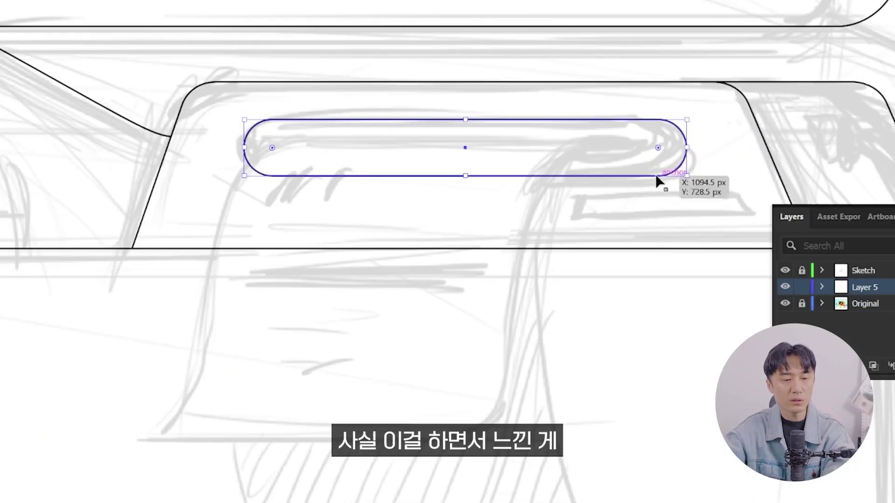
pyautogui.moveTo(657, 180); pyautogui.dragTo(643, 183)
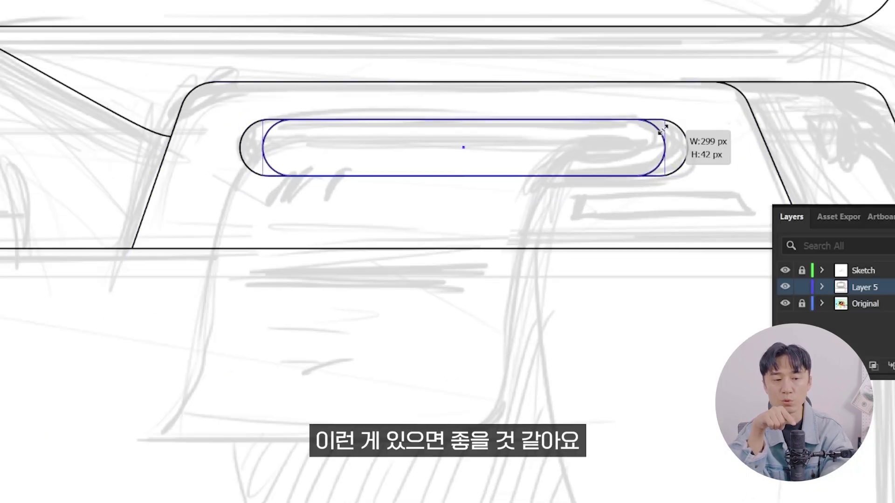
pyautogui.moveTo(681, 124)
pyautogui.mouseDown()
pyautogui.moveTo(639, 160)
pyautogui.moveTo(786, 154)
pyautogui.mouseUp()
pyautogui.moveTo(446, 113); pyautogui.dragTo(448, 139)
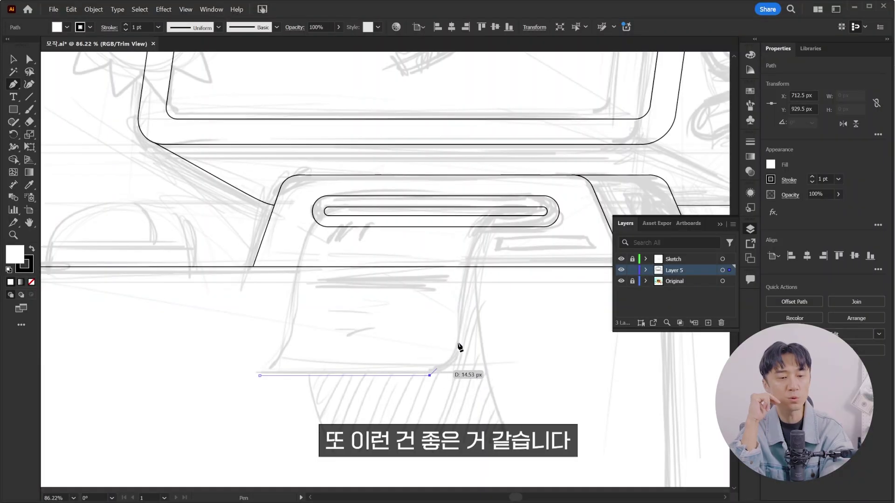
# Trace the paper strip curling out of the slot as a closed curved path
pyautogui.moveTo(458, 344); pyautogui.dragTo(462, 310)
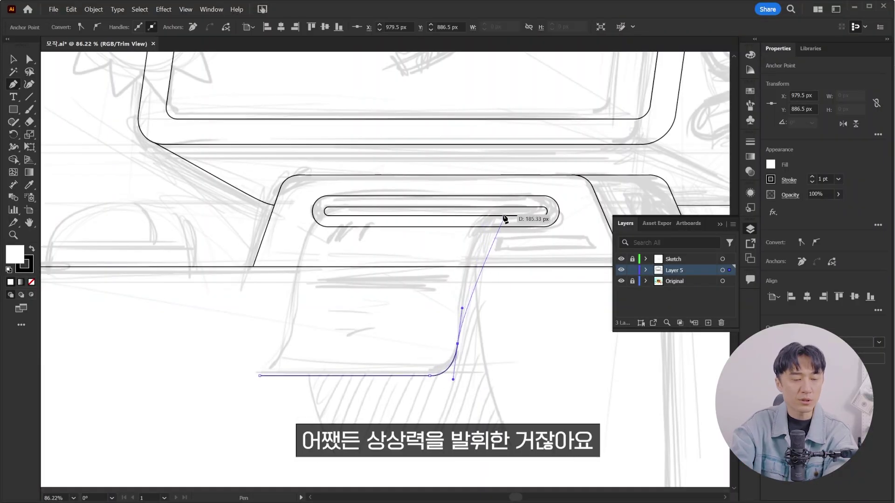
pyautogui.moveTo(512, 207); pyautogui.dragTo(552, 207)
pyautogui.click(513, 206)
pyautogui.click(342, 206)
pyautogui.moveTo(302, 252); pyautogui.dragTo(288, 346)
pyautogui.moveTo(259, 376); pyautogui.dragTo(239, 383)
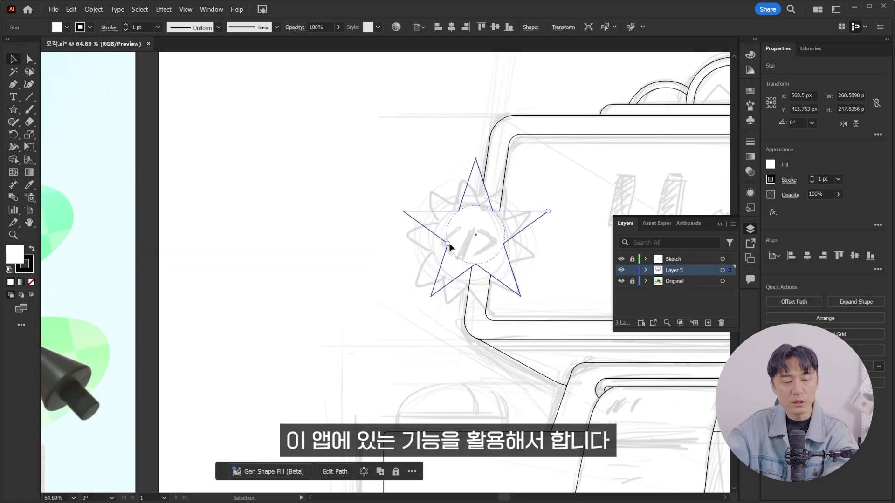
# Make the badge a nine-point star and slant it to fit the sketch
pyautogui.moveTo(450, 247); pyautogui.dragTo(428, 256)
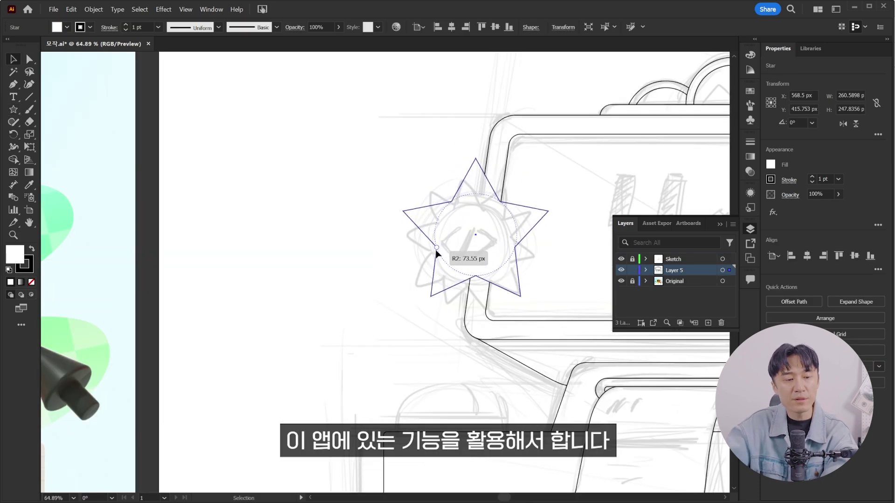
pyautogui.moveTo(544, 210); pyautogui.dragTo(536, 231)
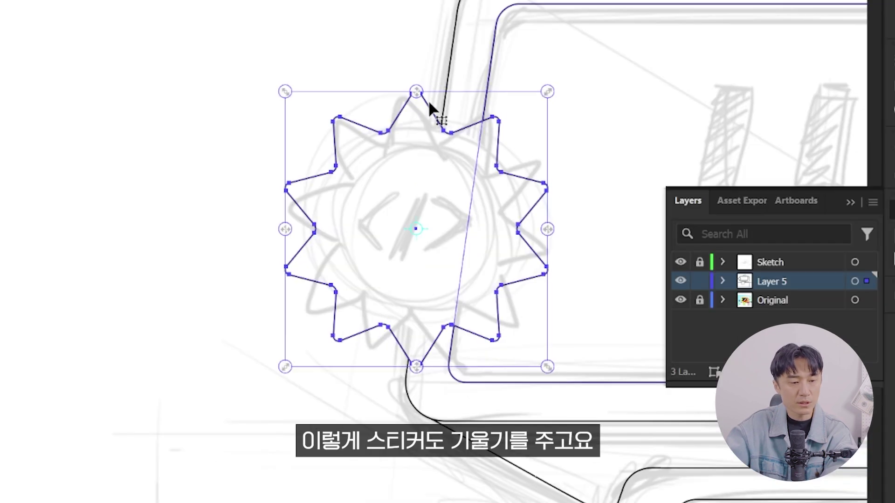
pyautogui.moveTo(428, 99); pyautogui.dragTo(441, 100)
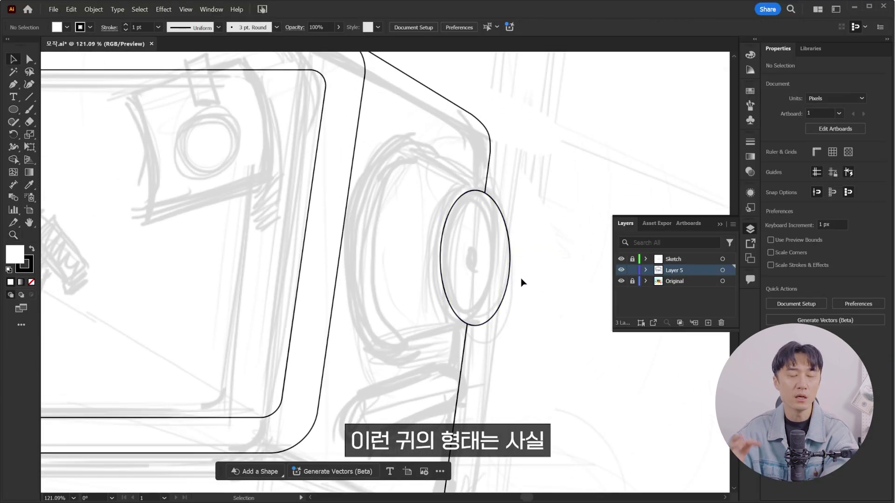
# Duplicate and enlarge the ear ellipse, joining both with top and bottom tangent lines
pyautogui.click(510, 279)
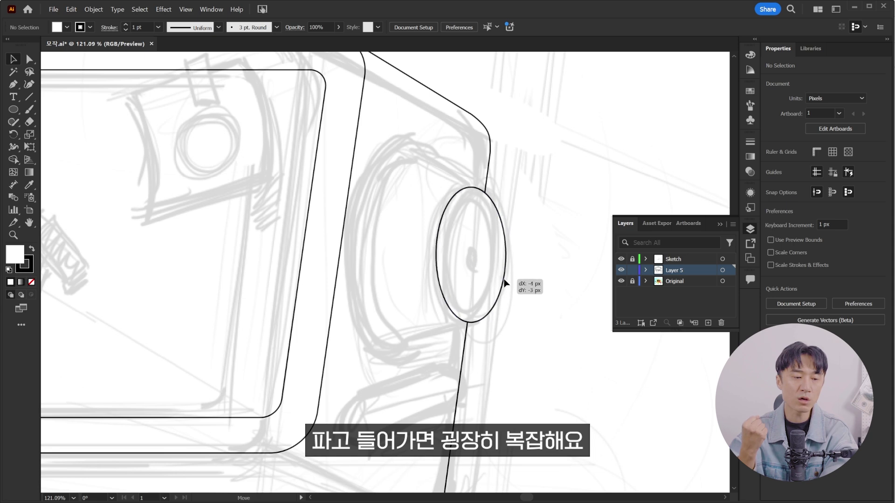
pyautogui.moveTo(510, 280); pyautogui.dragTo(455, 253)
pyautogui.moveTo(436, 183); pyautogui.dragTo(452, 186)
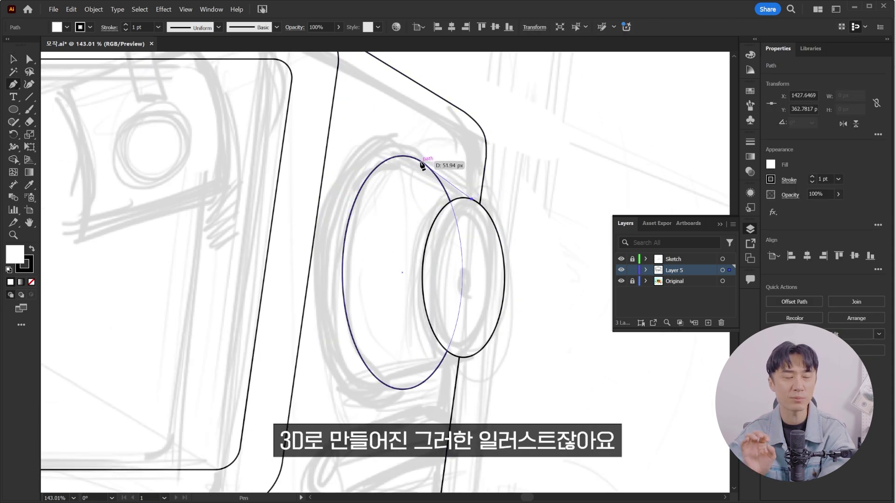
pyautogui.click(469, 357)
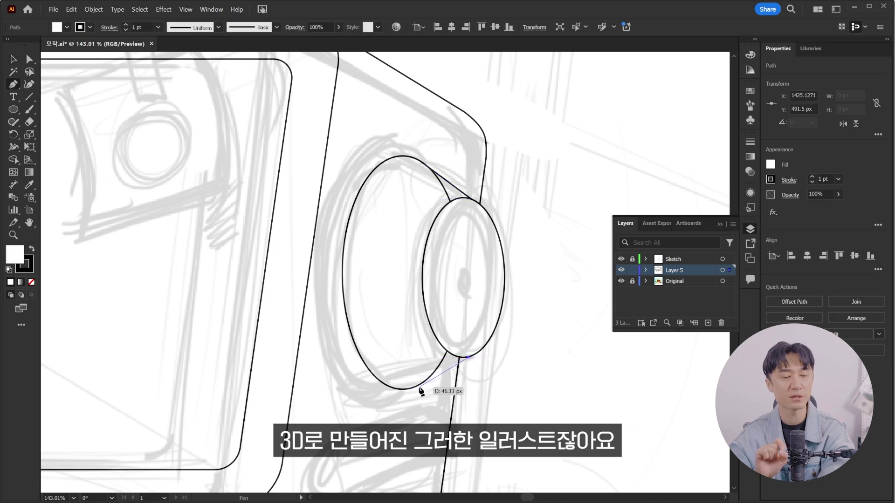
pyautogui.click(419, 388)
pyautogui.press('v')
pyautogui.click(447, 366)
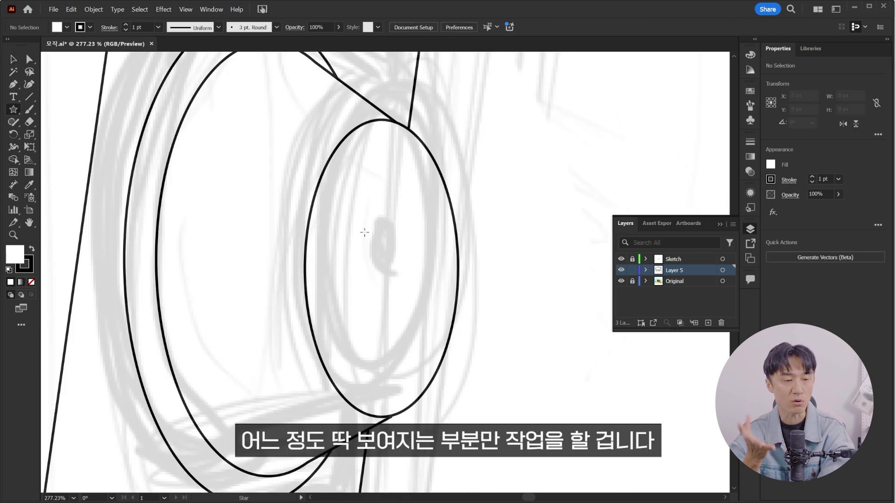
# Add a six-point flower star inside the ear with a narrow ellipse at its center
pyautogui.moveTo(364, 231)
pyautogui.mouseDown()
pyautogui.moveTo(407, 290)
pyautogui.moveTo(458, 229)
pyautogui.mouseUp()
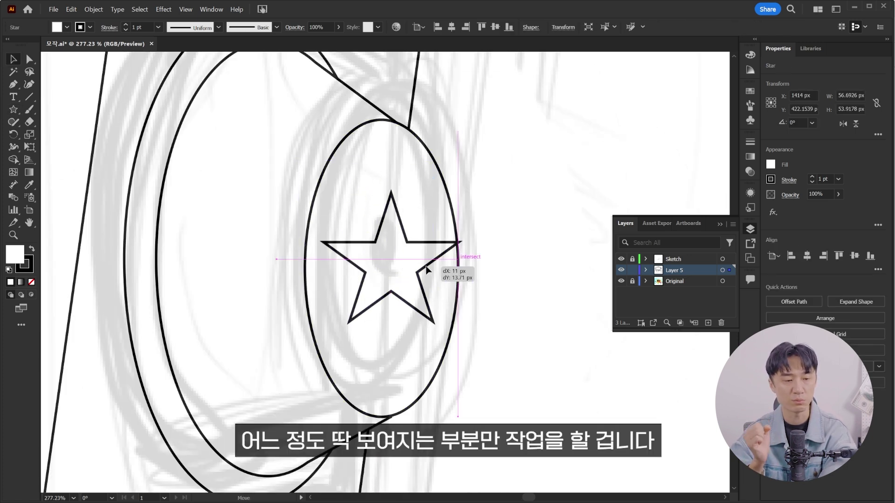
pyautogui.press('Up')
pyautogui.press('Up')
pyautogui.press('Down')
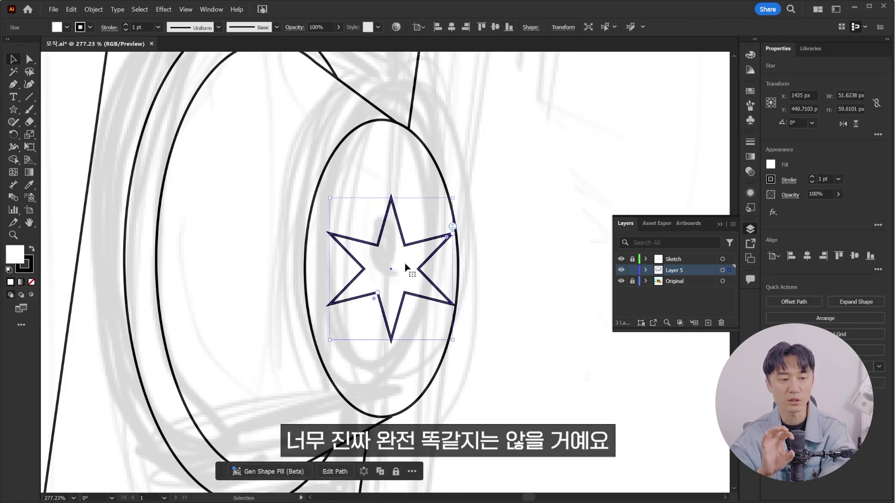
pyautogui.moveTo(459, 230); pyautogui.dragTo(368, 308)
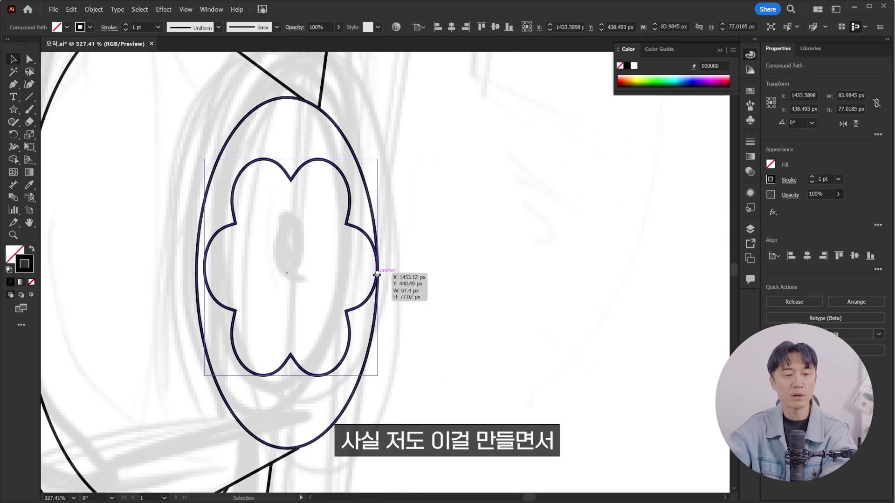
pyautogui.moveTo(377, 275); pyautogui.dragTo(380, 245)
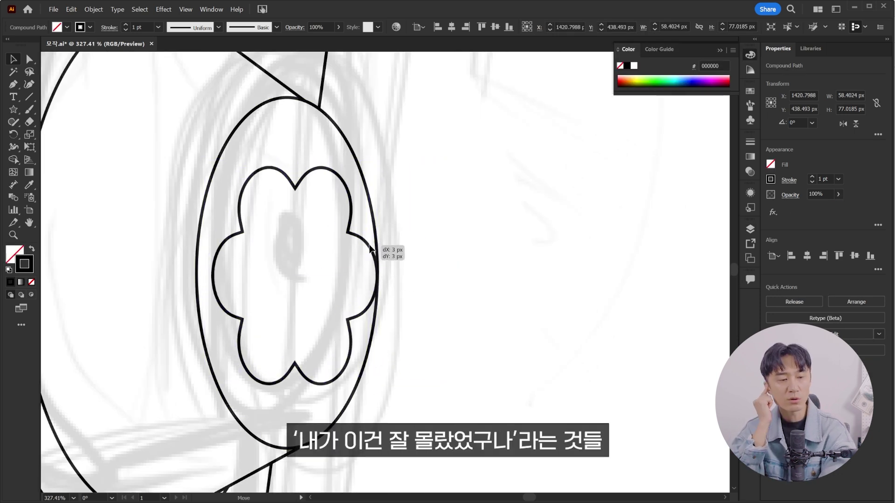
pyautogui.press('l')
pyautogui.moveTo(296, 275); pyautogui.dragTo(308, 317)
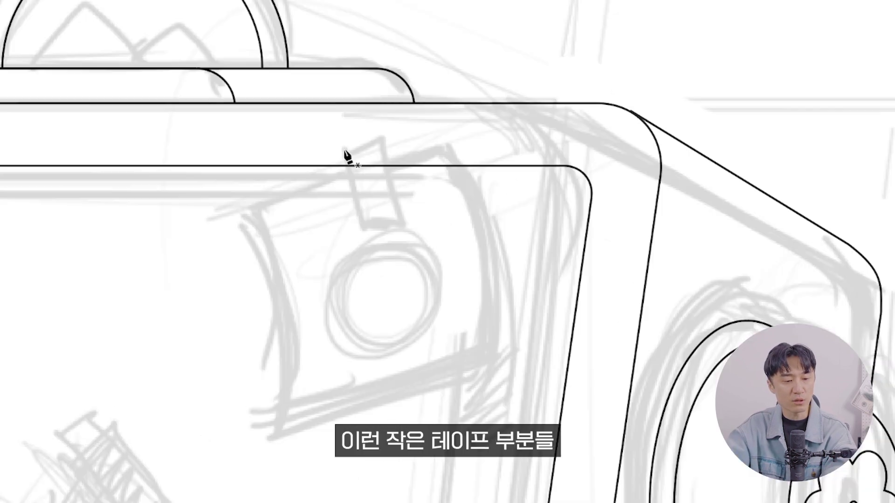
# Trace the tape piece on the screen as a closed outline
pyautogui.click(344, 150)
pyautogui.click(383, 138)
pyautogui.click(408, 230)
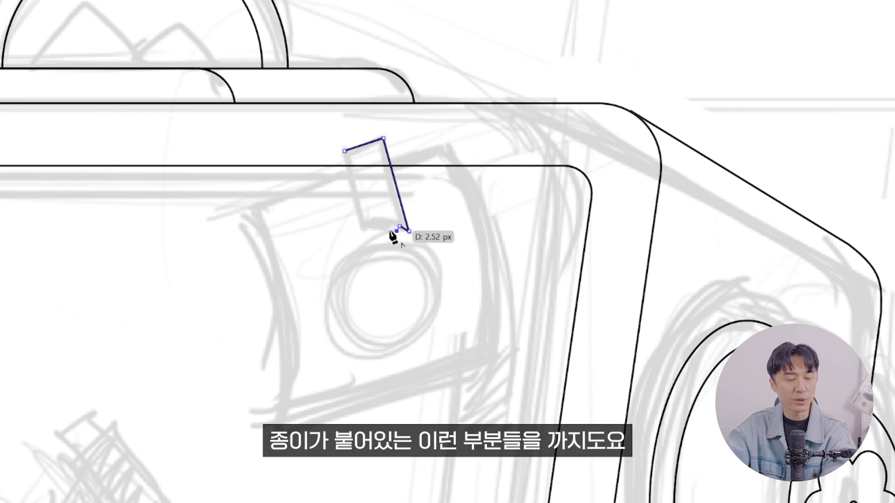
pyautogui.click(365, 229)
pyautogui.click(344, 150)
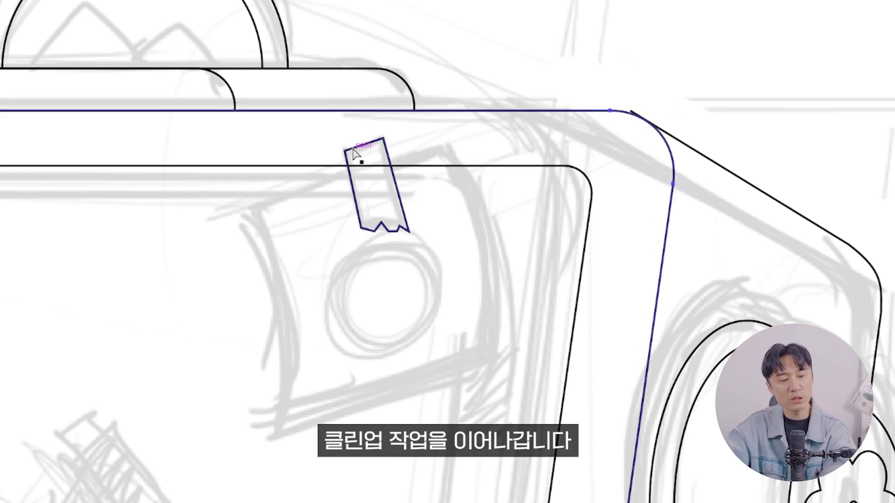
# Fill the eye rectangles solid black and select the smile curve
pyautogui.moveTo(344, 150); pyautogui.dragTo(424, 139)
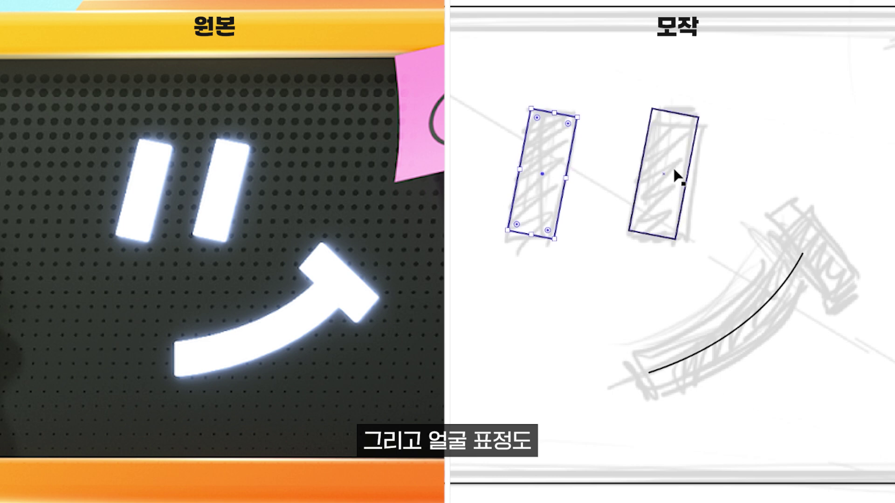
pyautogui.hotkey('shift', 'x')
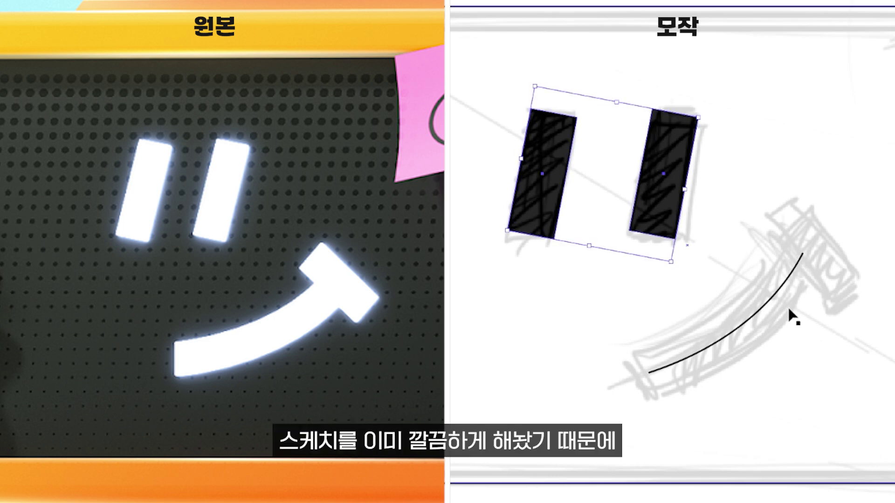
pyautogui.click(745, 317)
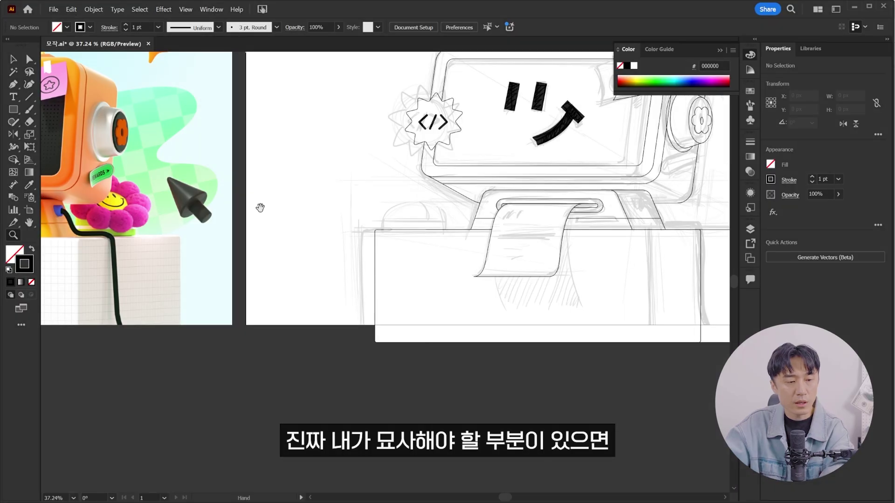
# Zoom in on the reference and draw an ellipse on the stand's side
pyautogui.moveTo(260, 204); pyautogui.dragTo(488, 216)
pyautogui.scroll(-3, 488, 217)
pyautogui.scroll(-2, 471, 256)
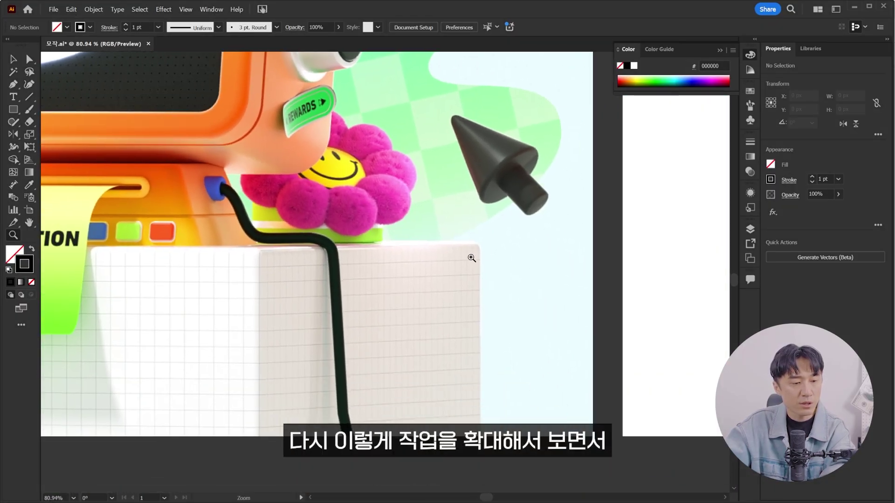
pyautogui.scroll(-2, 497, 220)
pyautogui.scroll(-1, 573, 266)
pyautogui.scroll(5, 573, 266)
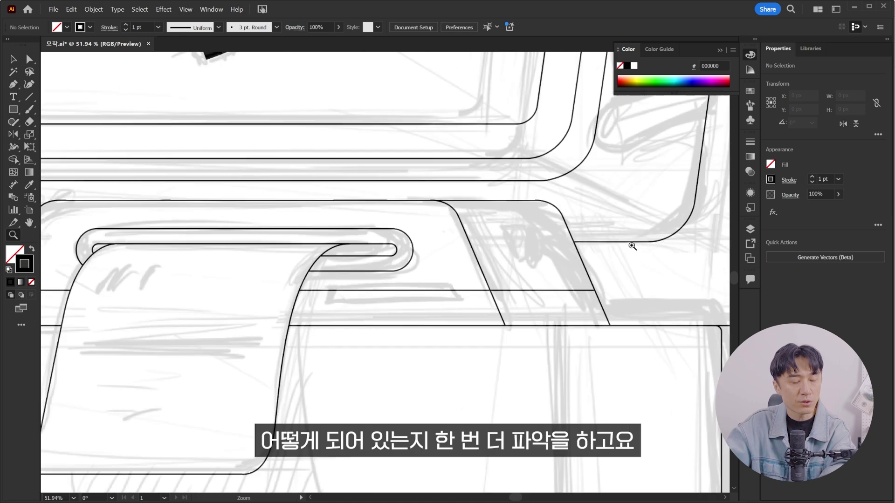
pyautogui.scroll(3, 497, 206)
pyautogui.press('l')
pyautogui.moveTo(468, 188); pyautogui.dragTo(502, 269)
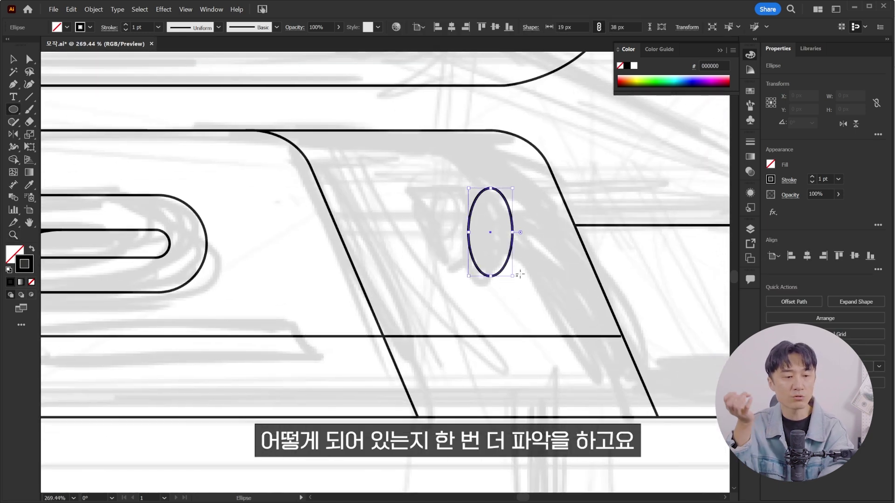
pyautogui.scroll(1, 503, 265)
# Trace the plug's side outline with corner points and close it into a filled shape
pyautogui.press('p')
pyautogui.click(364, 160)
pyautogui.click(476, 160)
pyautogui.click(476, 280)
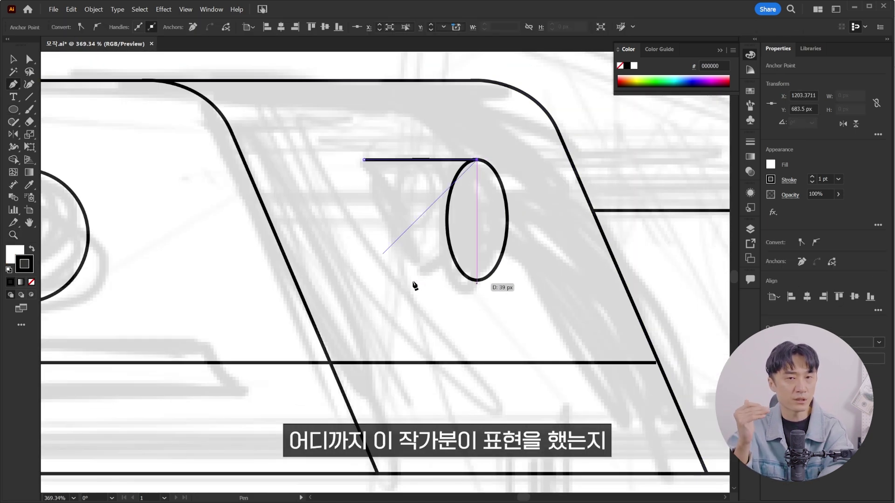
pyautogui.click(414, 280)
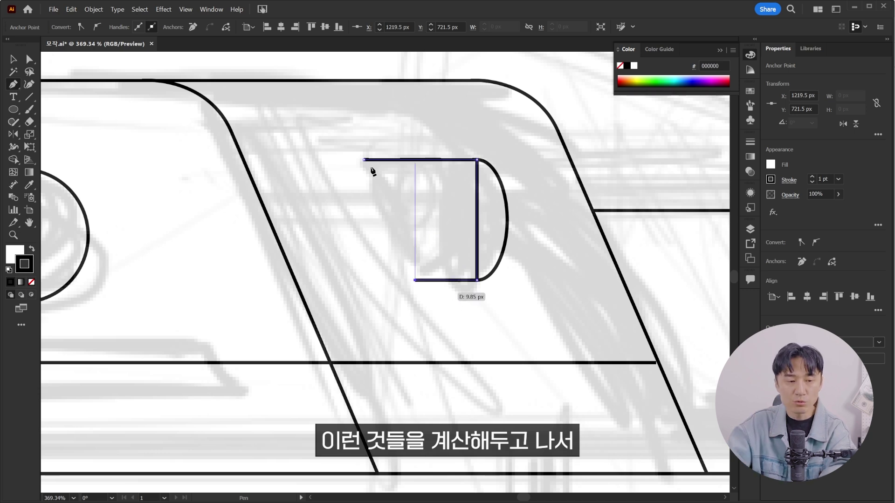
pyautogui.click(364, 160)
# Trace the cable from the plug along the stand's edge and curve it down past the stand
pyautogui.scroll(-5, 368, 148)
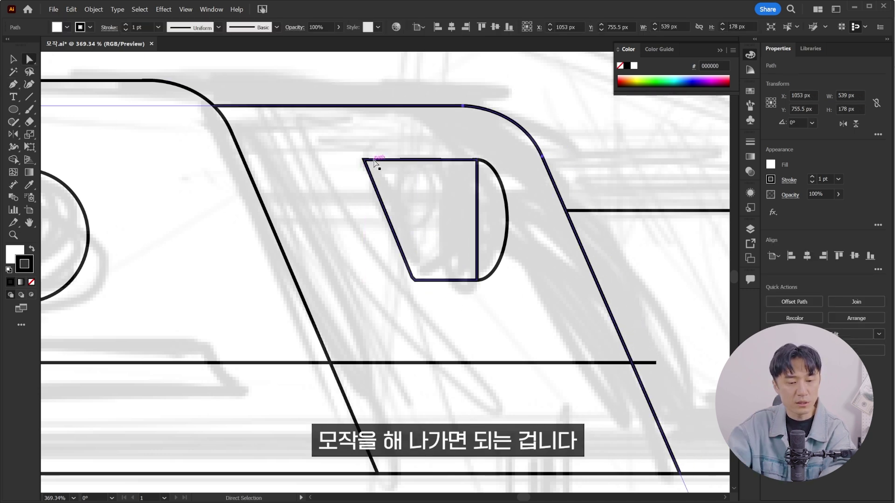
pyautogui.click(374, 161)
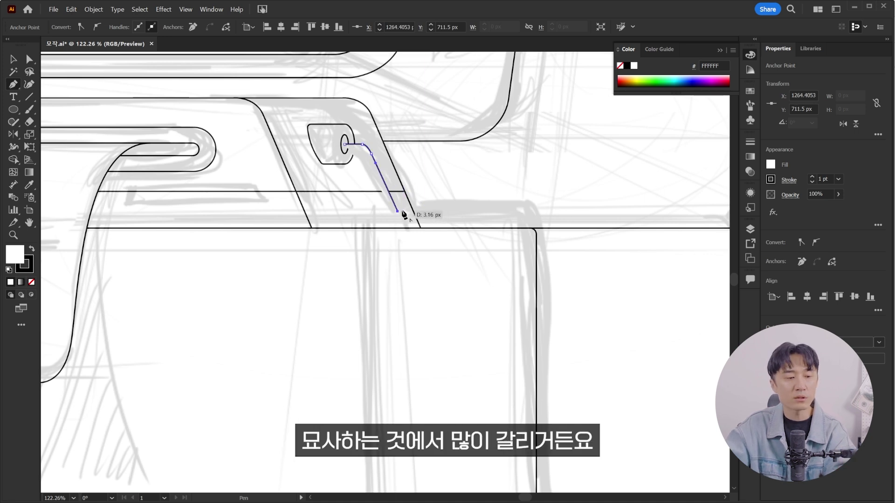
pyautogui.click(412, 215)
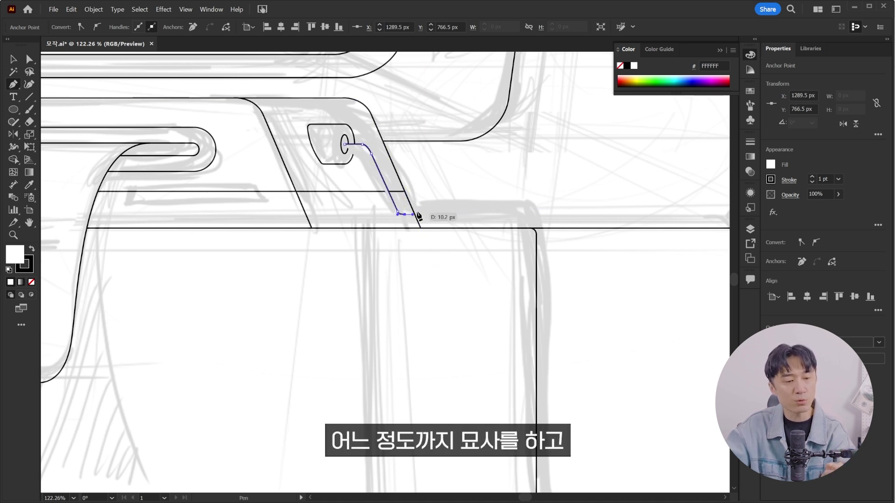
pyautogui.click(525, 219)
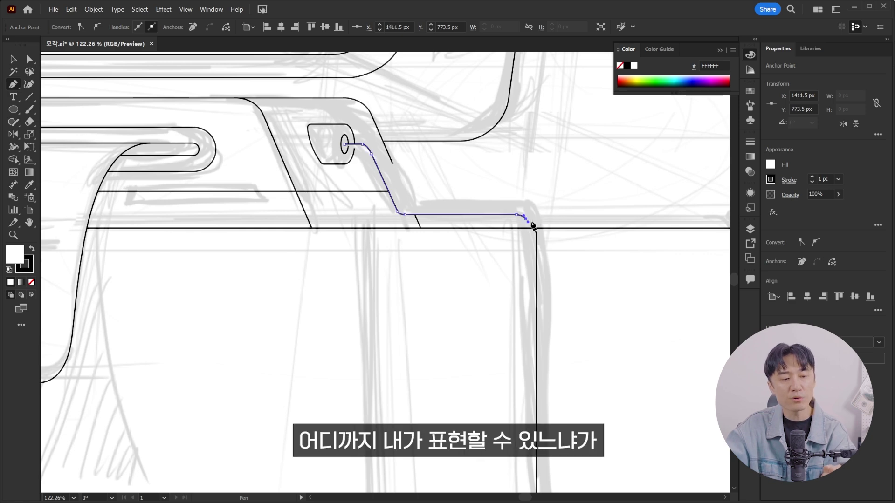
pyautogui.moveTo(559, 472); pyautogui.dragTo(533, 302)
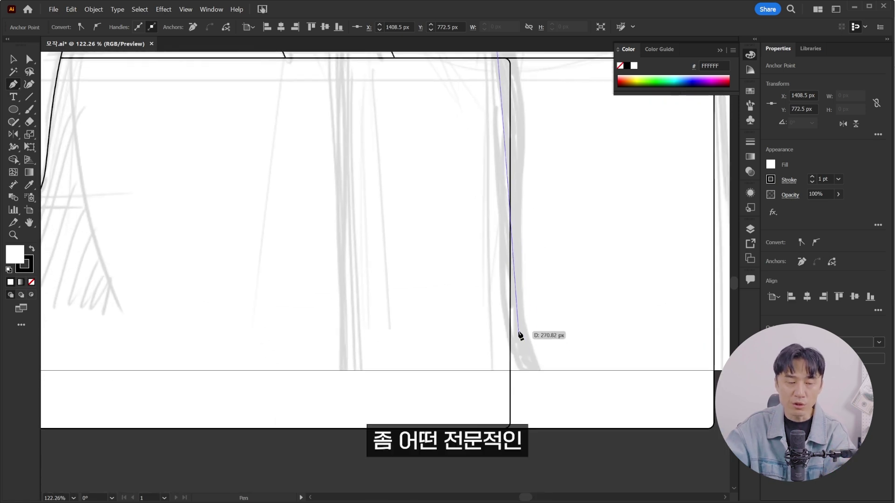
pyautogui.moveTo(519, 332); pyautogui.dragTo(523, 349)
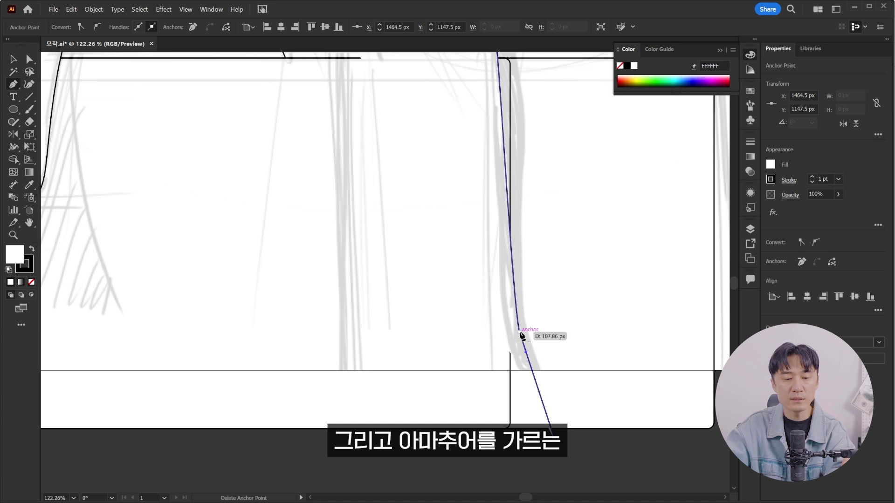
pyautogui.press('ctrl')
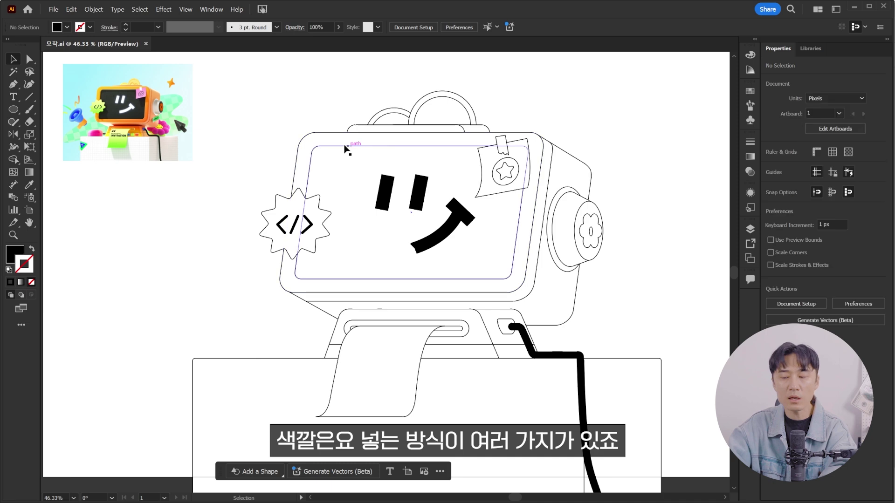
# Fill the inner screen shape with black sampled from the reference
pyautogui.click(333, 135)
pyautogui.click(347, 147)
pyautogui.click(26, 265)
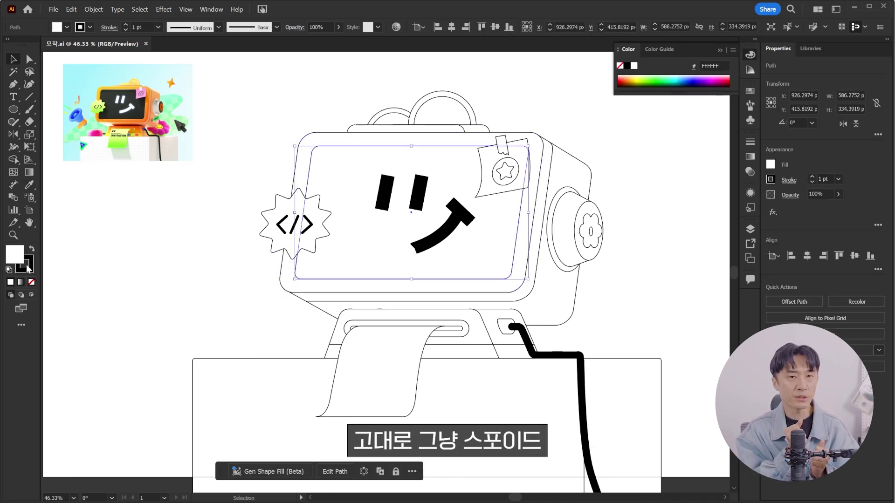
pyautogui.press('i')
pyautogui.click(384, 192)
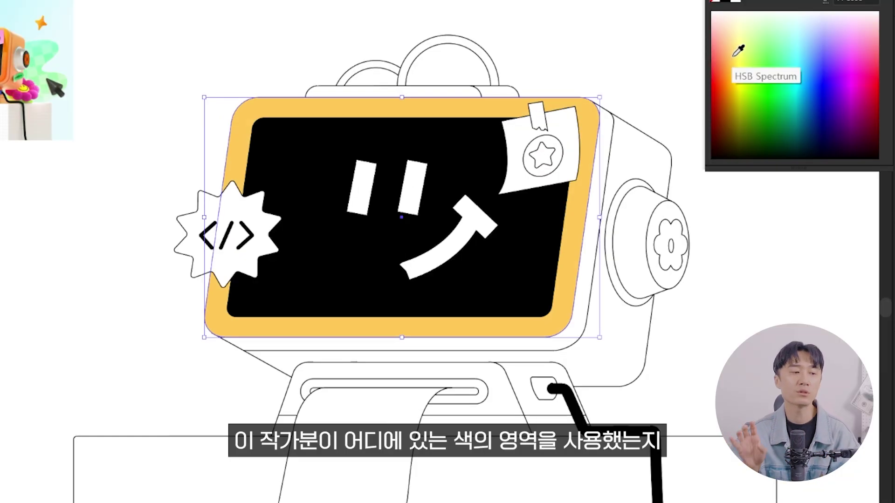
# Give the screen frame a diagonal gradient with a light-orange start stop
pyautogui.press('g')
pyautogui.click(536, 324)
pyautogui.moveTo(286, 124); pyautogui.dragTo(526, 321)
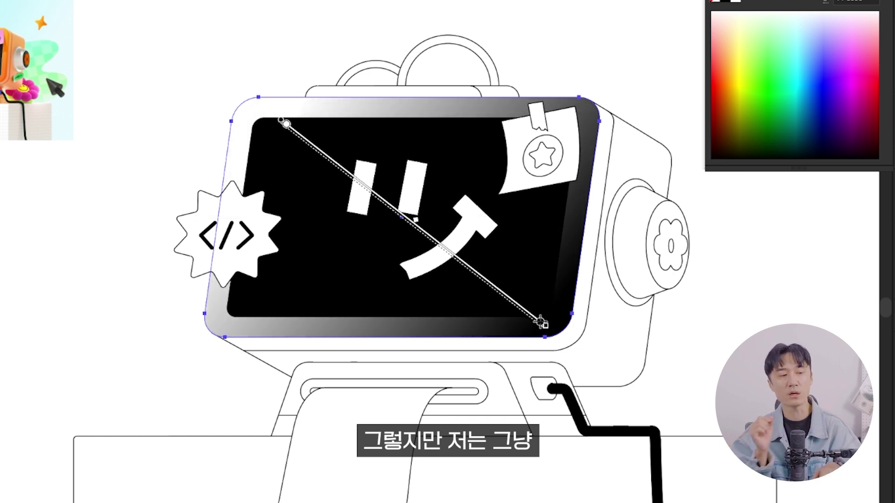
pyautogui.doubleClick(288, 121)
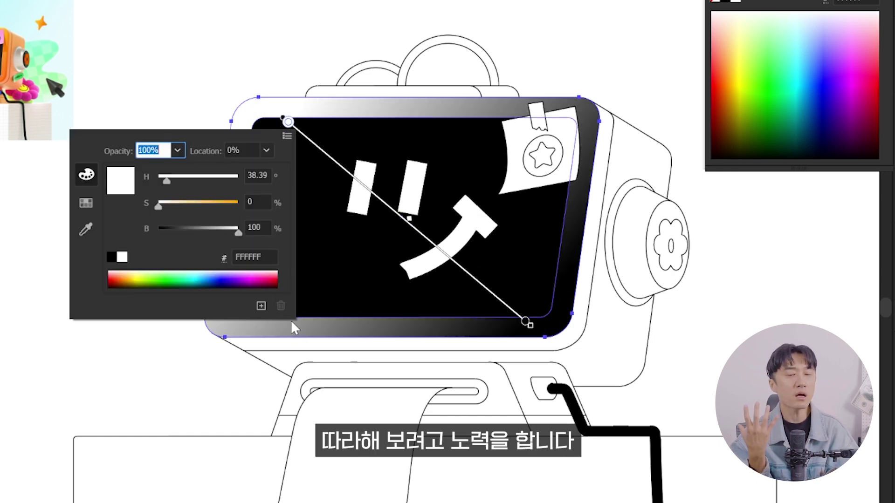
pyautogui.click(140, 275)
pyautogui.click(286, 136)
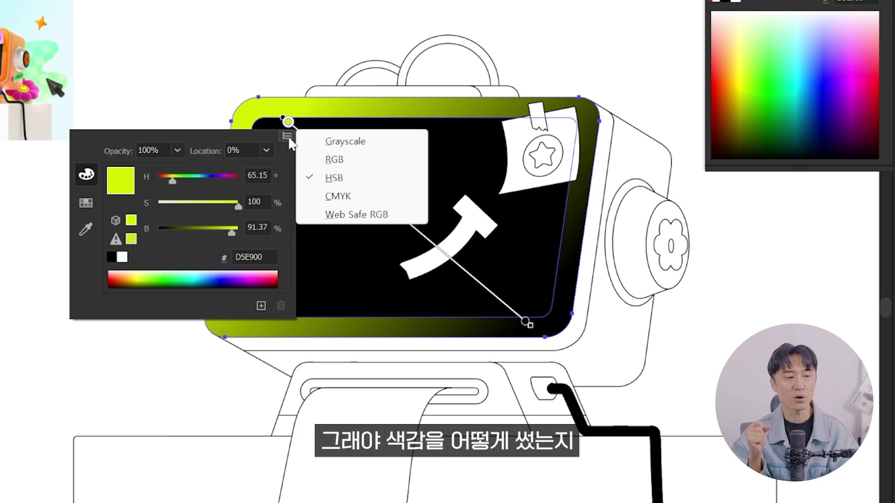
pyautogui.press('Escape')
pyautogui.moveTo(173, 181); pyautogui.dragTo(166, 181)
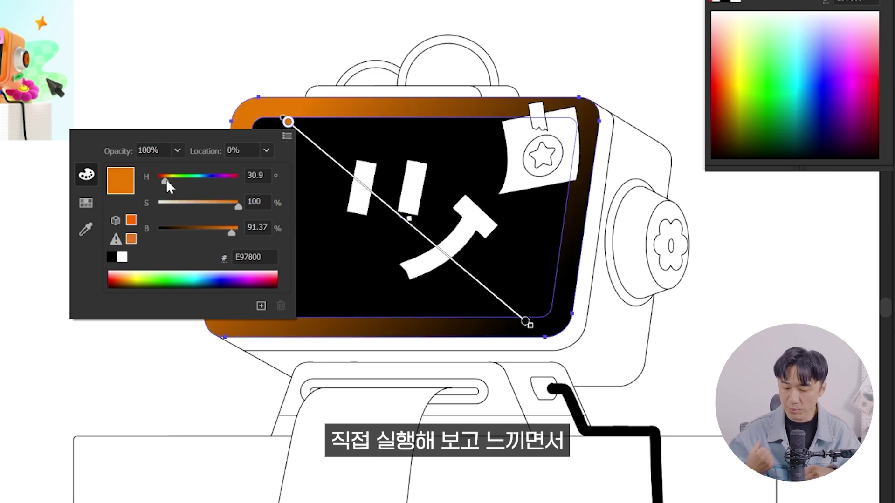
pyautogui.click(215, 205)
pyautogui.click(219, 206)
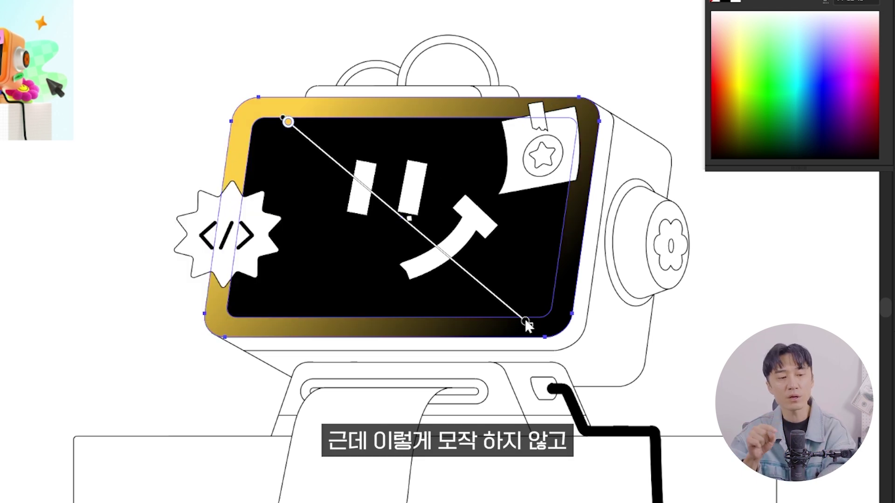
# Set the frame gradient's end stop to a slightly reddish orange
pyautogui.doubleClick(525, 320)
pyautogui.click(367, 470)
pyautogui.moveTo(404, 380); pyautogui.dragTo(397, 381)
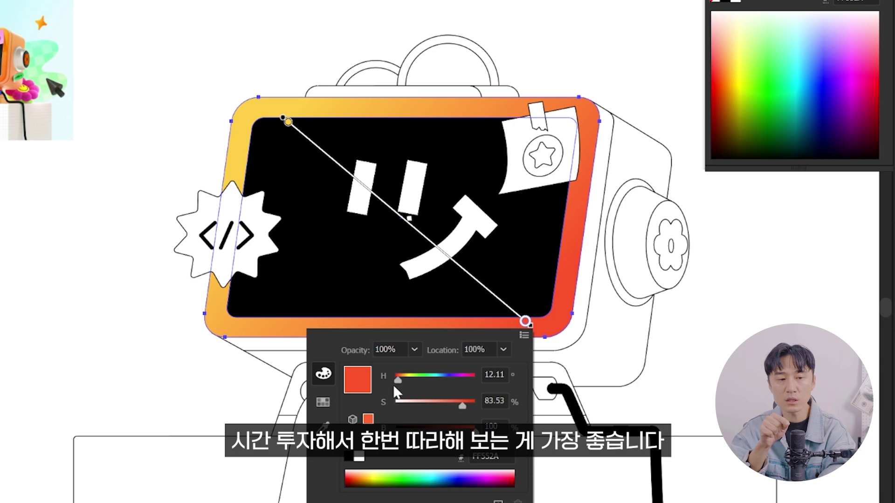
pyautogui.moveTo(397, 380); pyautogui.dragTo(399, 379)
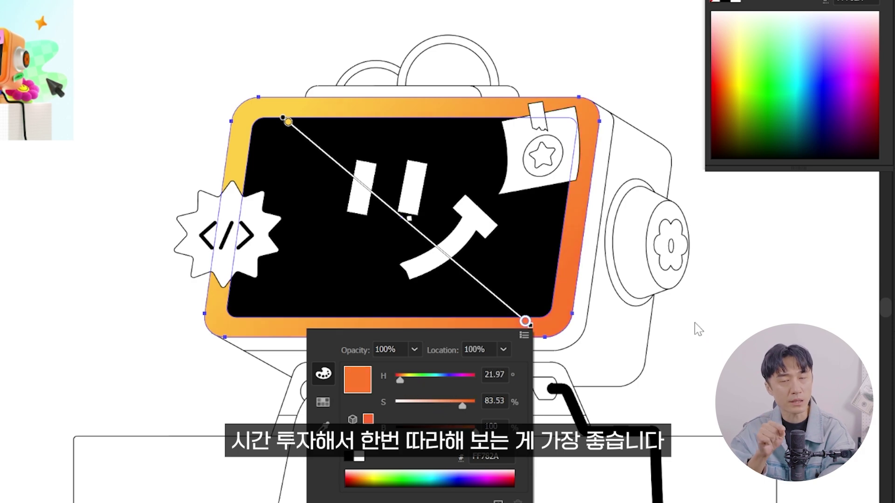
pyautogui.click(695, 323)
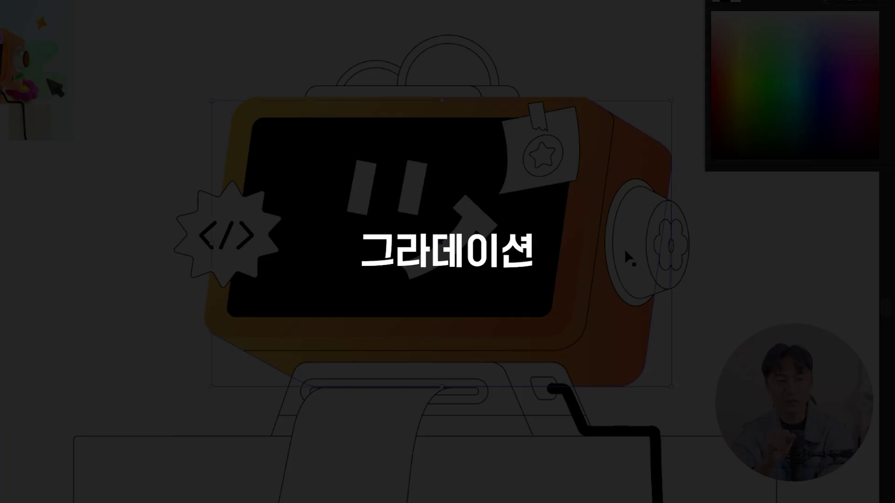
# Angle the TV body's gradient diagonally out to its bottom corner, then deselect
pyautogui.press('g')
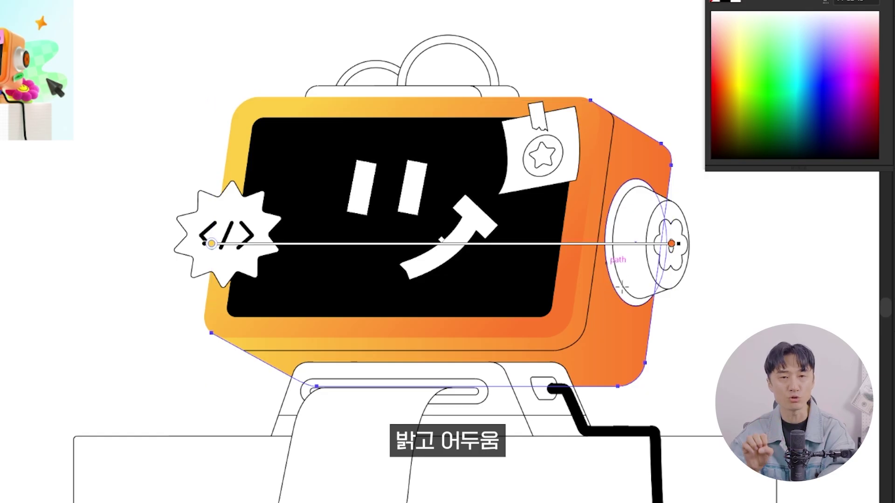
pyautogui.moveTo(357, 281); pyautogui.dragTo(628, 287)
pyautogui.moveTo(415, 250); pyautogui.dragTo(548, 307)
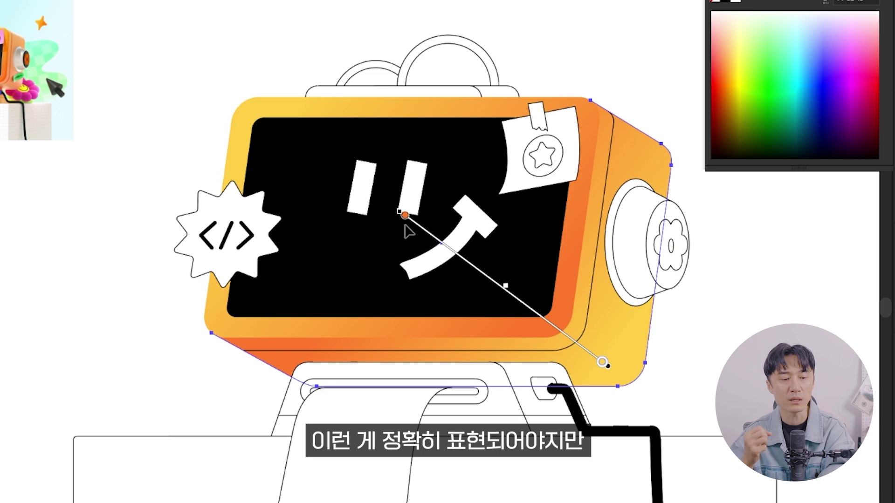
pyautogui.moveTo(399, 206); pyautogui.dragTo(388, 189)
pyautogui.moveTo(546, 307)
pyautogui.mouseDown()
pyautogui.moveTo(554, 381)
pyautogui.moveTo(594, 311)
pyautogui.moveTo(582, 301)
pyautogui.moveTo(532, 347)
pyautogui.moveTo(625, 350)
pyautogui.moveTo(614, 366)
pyautogui.mouseUp()
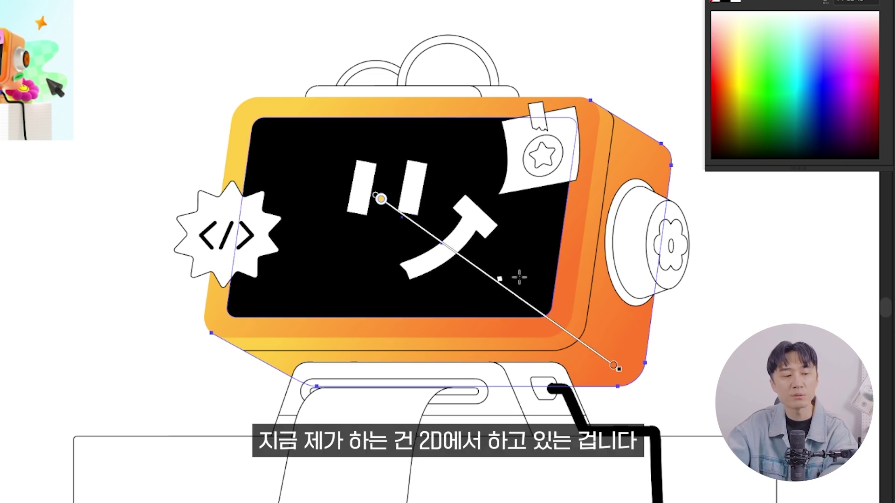
pyautogui.press('v')
pyautogui.hotkey('ctrl', 'shift', 'a')
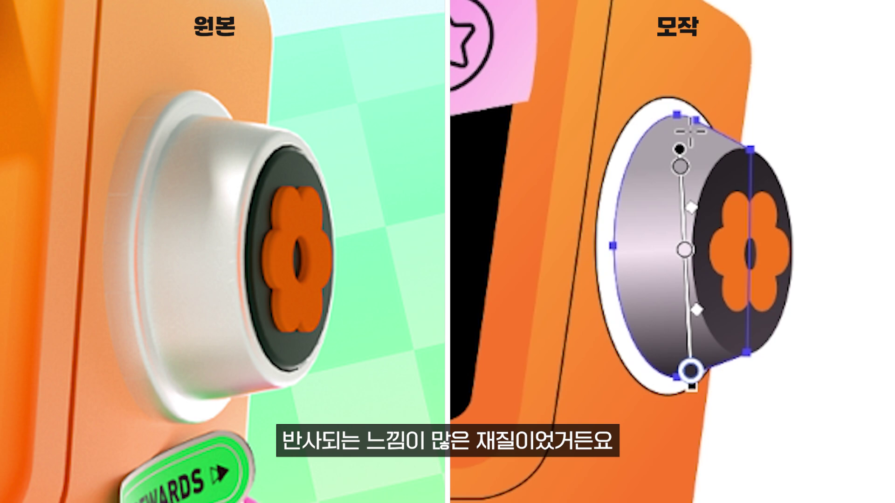
# Run the knob's gradient top to bottom and add a light highlight band stop
pyautogui.moveTo(680, 149); pyautogui.dragTo(694, 108)
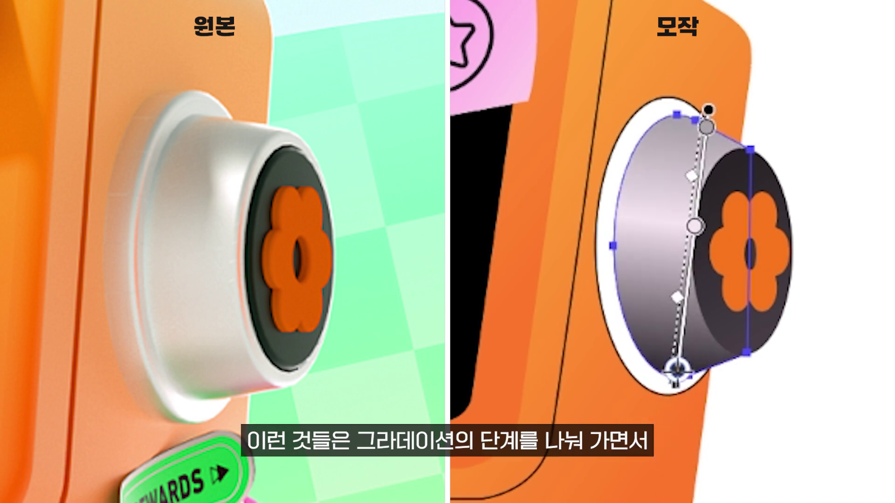
pyautogui.moveTo(691, 371); pyautogui.dragTo(673, 378)
pyautogui.moveTo(694, 126); pyautogui.dragTo(691, 154)
pyautogui.click(694, 124)
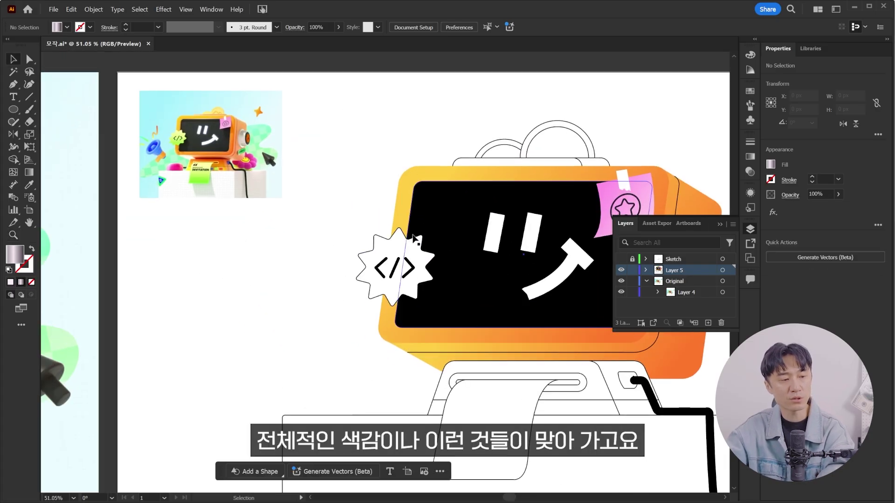
# Shift the code star badge's gradient start point and open its start colour
pyautogui.click(412, 238)
pyautogui.press('g')
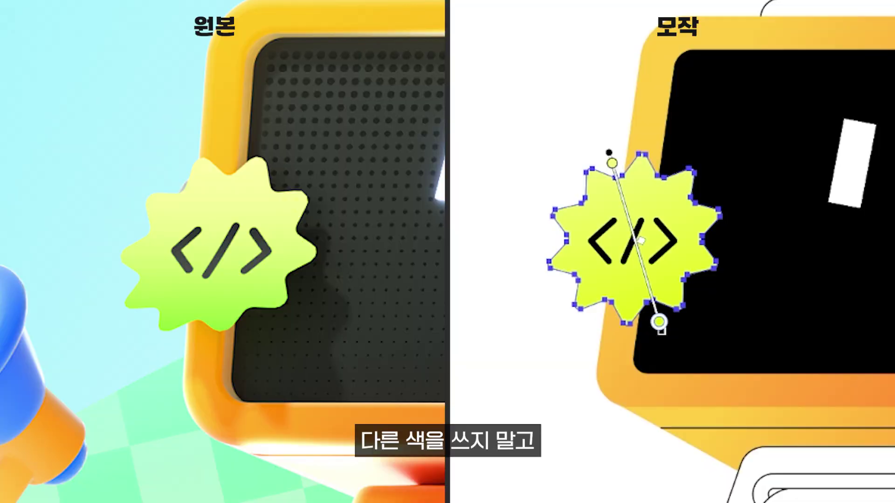
pyautogui.moveTo(612, 163); pyautogui.dragTo(601, 185)
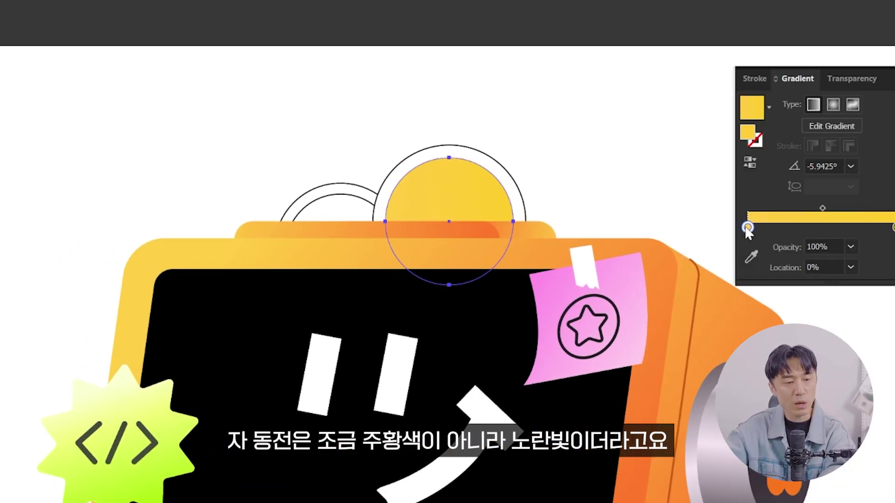
pyautogui.doubleClick(748, 229)
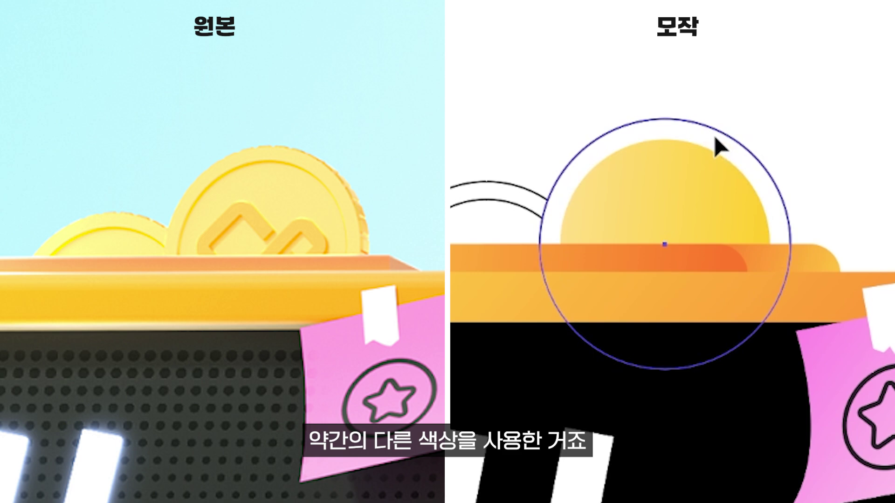
# Enlarge the right coin and angle its gradient to brighten toward the upper left
pyautogui.moveTo(723, 110); pyautogui.dragTo(699, 140)
pyautogui.press('g')
pyautogui.moveTo(695, 254); pyautogui.dragTo(595, 136)
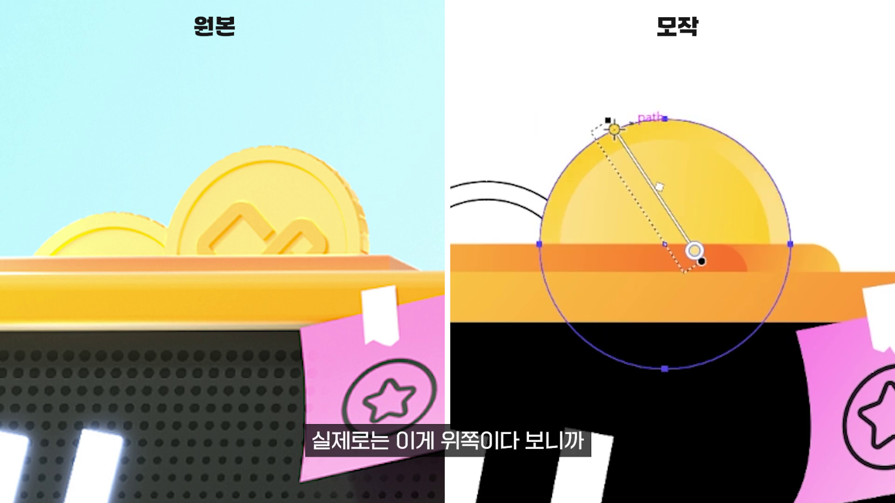
pyautogui.moveTo(648, 163)
pyautogui.mouseDown()
pyautogui.moveTo(613, 98)
pyautogui.moveTo(695, 275)
pyautogui.mouseUp()
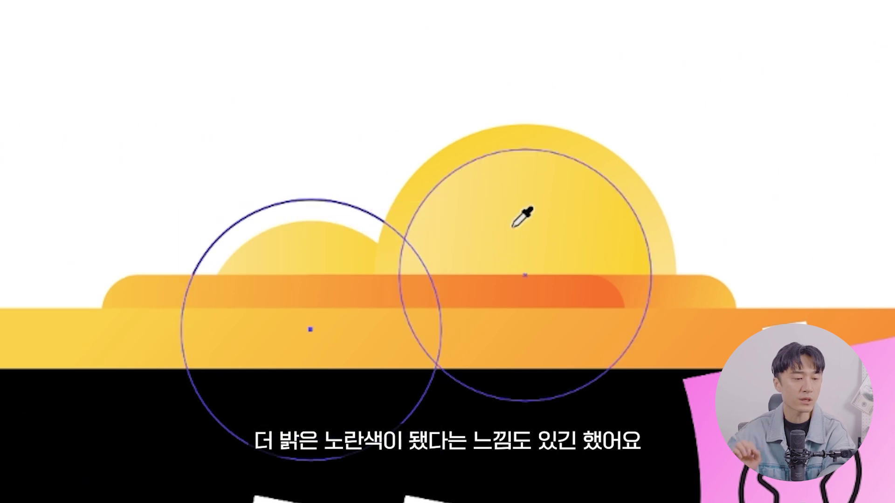
# Give the left coin a short diagonal gradient, undoing an unwanted resize
pyautogui.moveTo(311, 221); pyautogui.dragTo(309, 199)
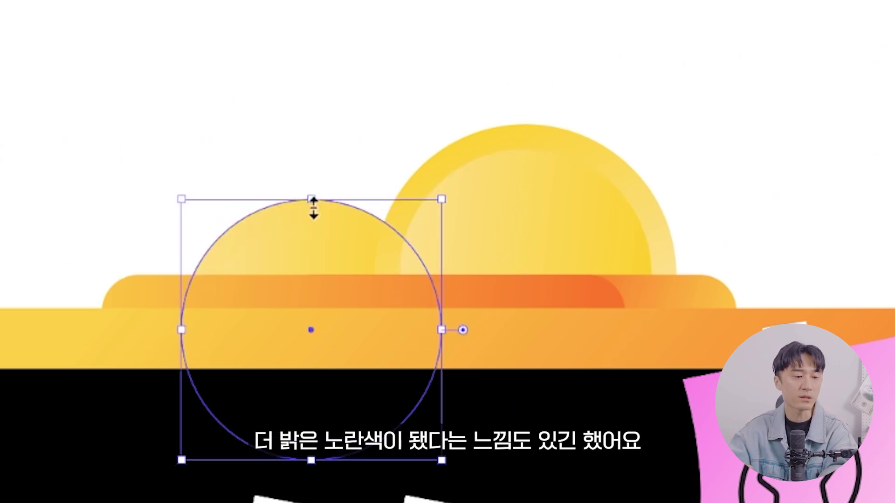
pyautogui.press('g')
pyautogui.moveTo(248, 184); pyautogui.dragTo(375, 477)
pyautogui.moveTo(320, 232); pyautogui.dragTo(386, 384)
pyautogui.hotkey('ctrl', 'z')
pyautogui.hotkey('ctrl', 'z')
pyautogui.press('g')
pyautogui.moveTo(290, 213)
pyautogui.mouseDown()
pyautogui.moveTo(330, 304)
pyautogui.moveTo(326, 277)
pyautogui.mouseUp()
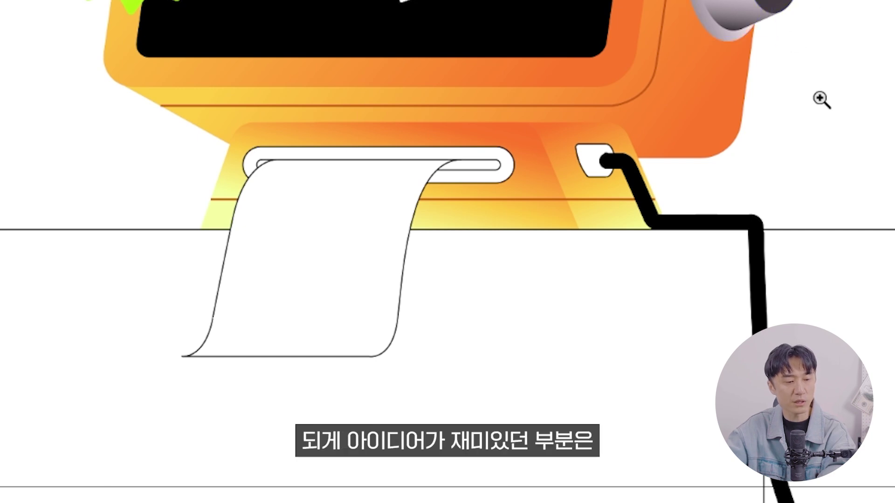
# Make the socket's gradient vertical and adjust the right stop's position and colour
pyautogui.moveTo(813, 96); pyautogui.dragTo(778, 206)
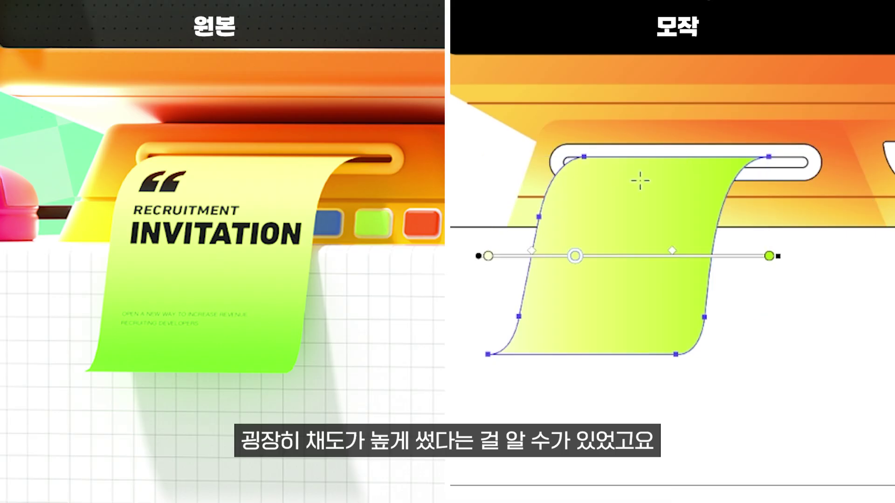
pyautogui.moveTo(647, 164); pyautogui.dragTo(630, 317)
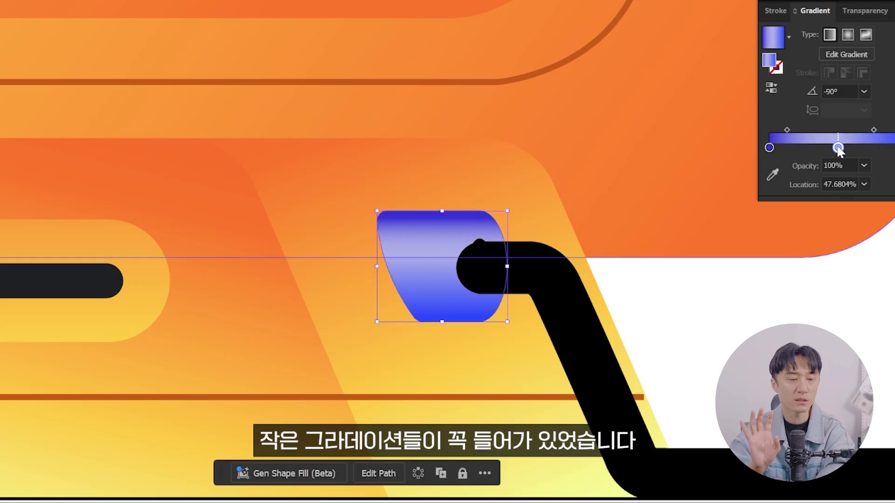
pyautogui.moveTo(862, 148); pyautogui.dragTo(871, 148)
pyautogui.moveTo(793, 130); pyautogui.dragTo(812, 129)
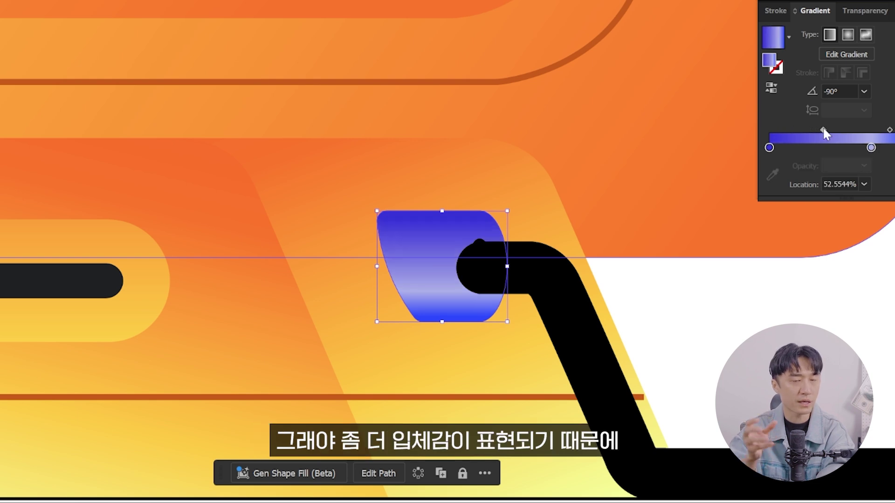
pyautogui.doubleClick(871, 147)
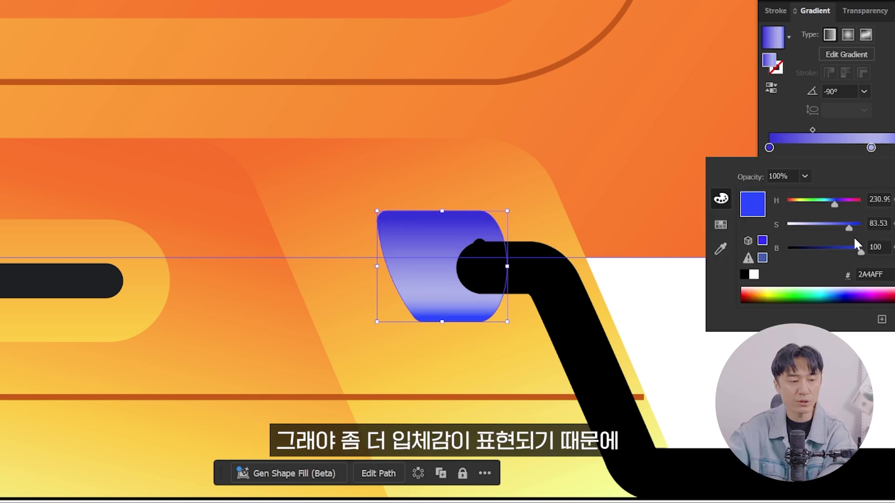
pyautogui.moveTo(854, 236); pyautogui.dragTo(840, 225)
pyautogui.press('Escape')
pyautogui.moveTo(871, 148); pyautogui.dragTo(863, 147)
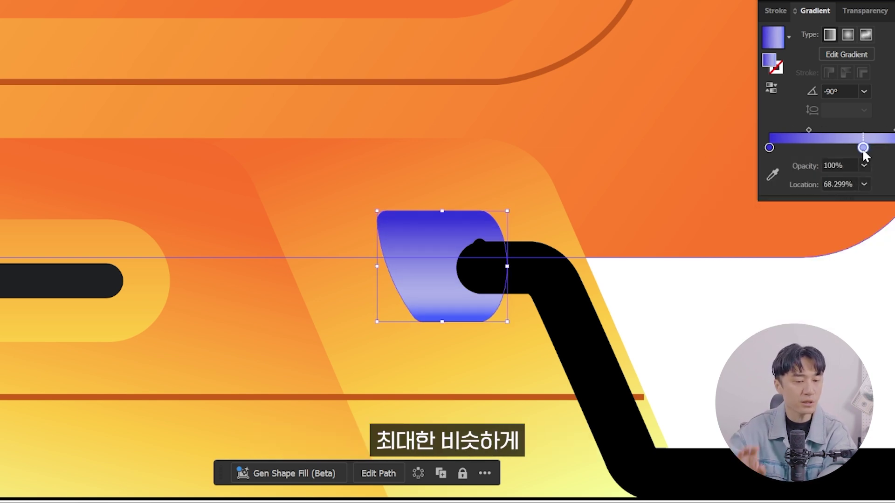
# Angle the gradient on the socket's inner ellipse and nudge the ellipse slightly left
pyautogui.click(528, 251)
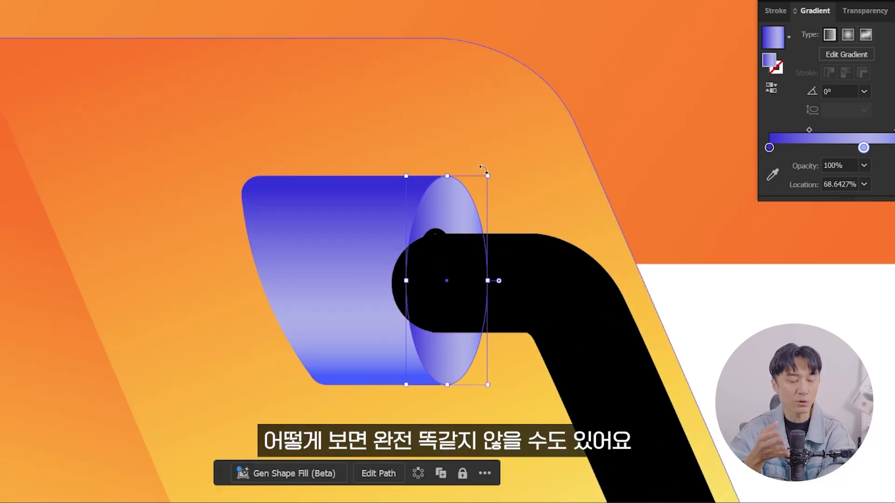
pyautogui.moveTo(429, 206); pyautogui.dragTo(475, 242)
pyautogui.keyDown('alt'); pyautogui.click(514, 252); pyautogui.keyUp('alt')
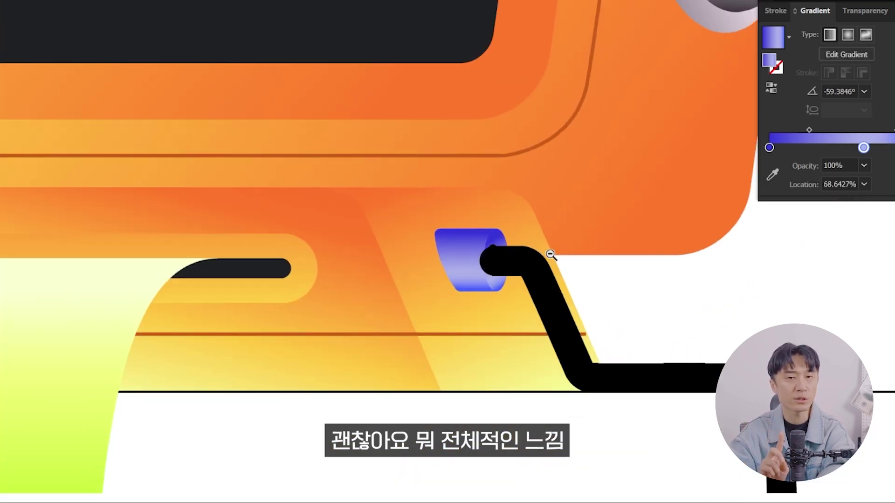
pyautogui.click(510, 234)
pyautogui.click(429, 179)
pyautogui.moveTo(429, 179); pyautogui.dragTo(428, 178)
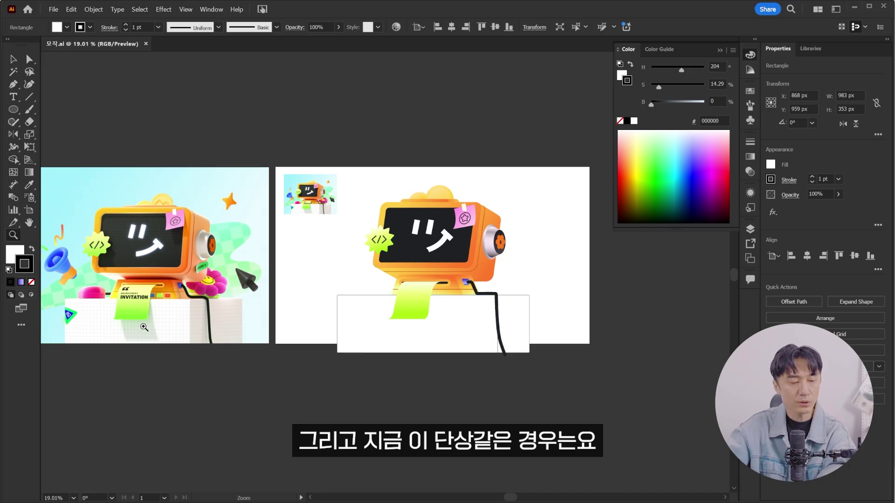
pyautogui.moveTo(144, 327); pyautogui.dragTo(210, 276)
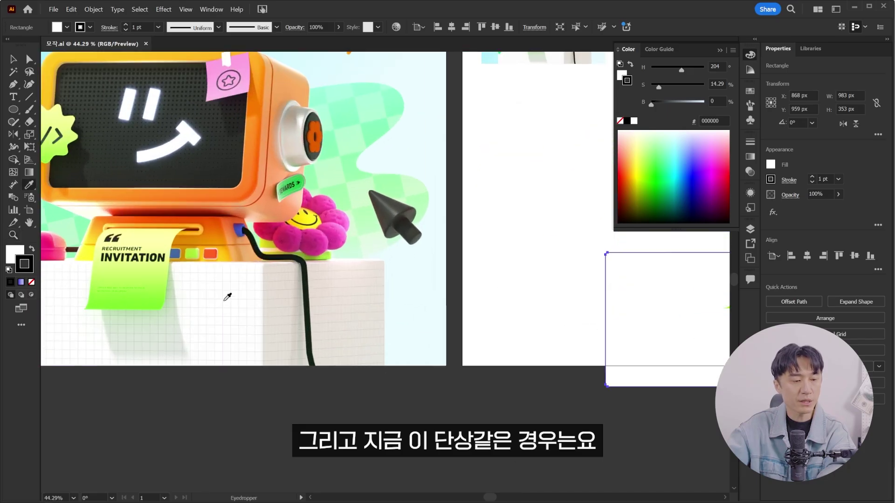
# Remove the box's outline and fill it with off-white FFF7F0
pyautogui.press('i')
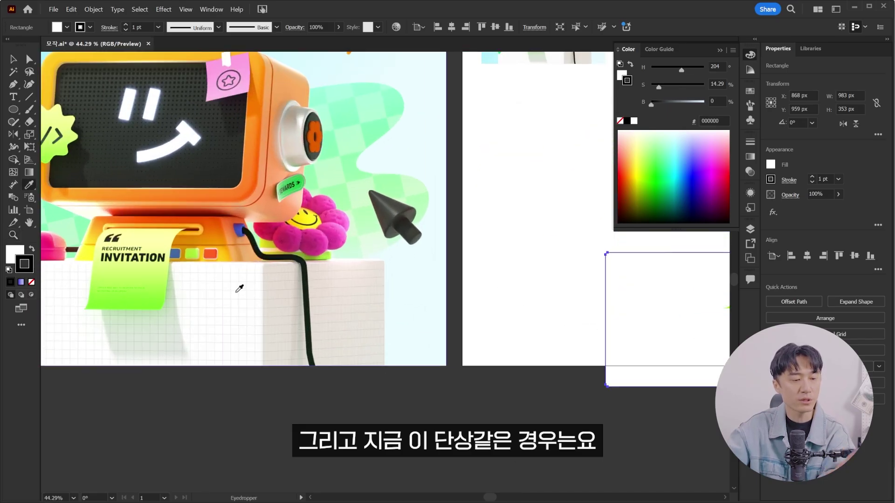
pyautogui.click(236, 292)
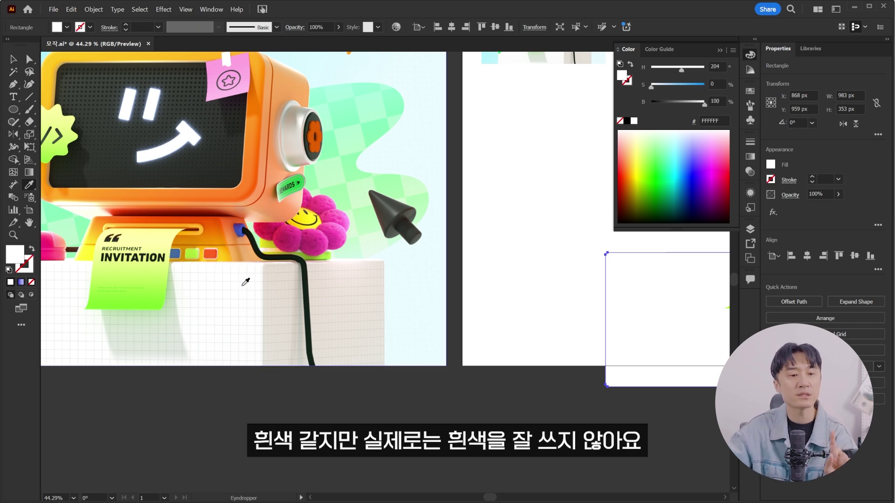
pyautogui.doubleClick(16, 258)
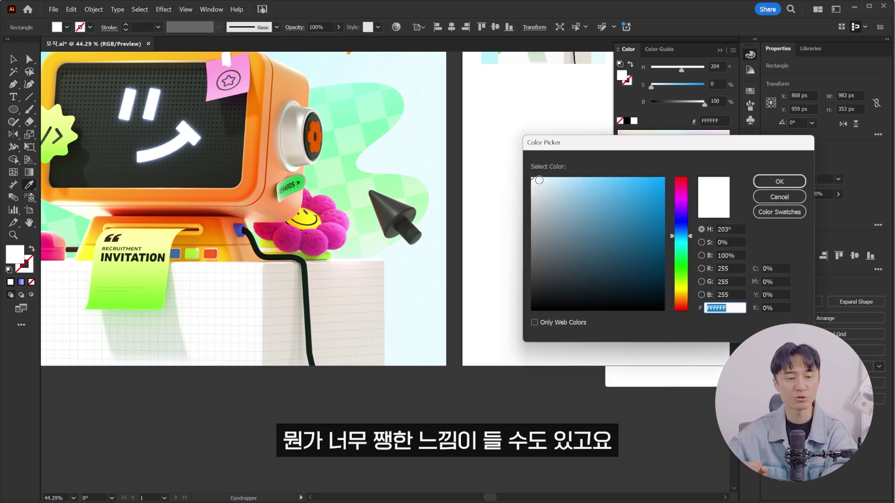
pyautogui.write('fff7f0')
pyautogui.press('Return')
# Apply a gradient to the wide box rectangle, angled diagonally toward its lower right
pyautogui.press('z')
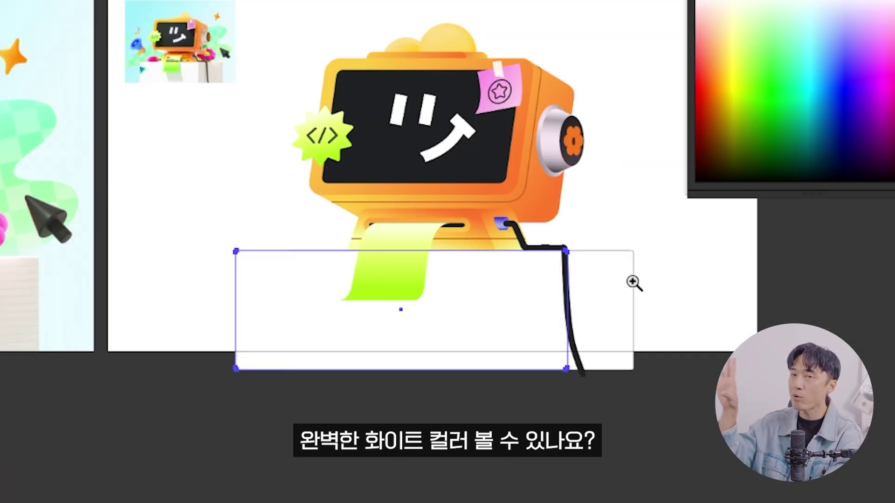
pyautogui.press('v')
pyautogui.click(634, 292)
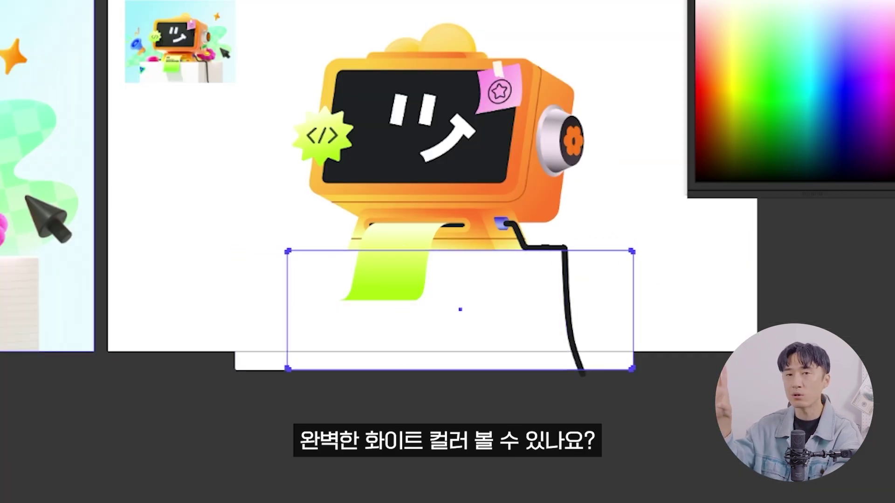
pyautogui.press('z')
pyautogui.press('g')
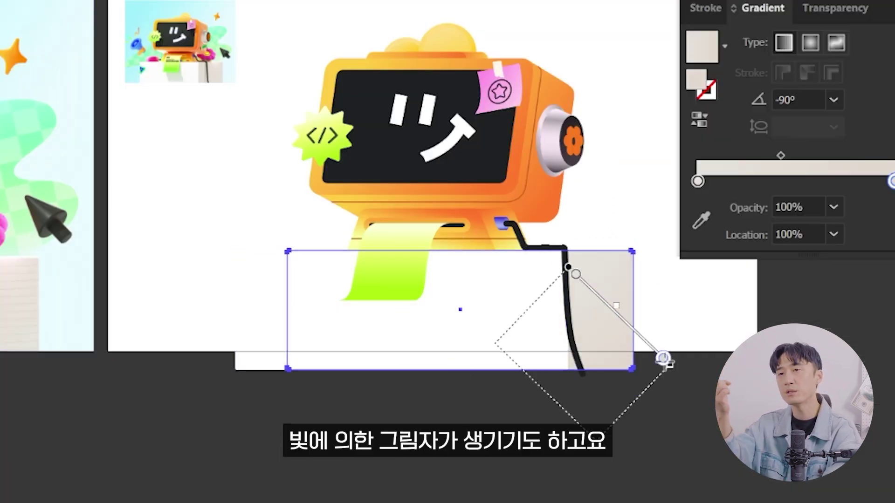
pyautogui.moveTo(562, 250); pyautogui.dragTo(654, 359)
pyautogui.moveTo(460, 309); pyautogui.dragTo(530, 410)
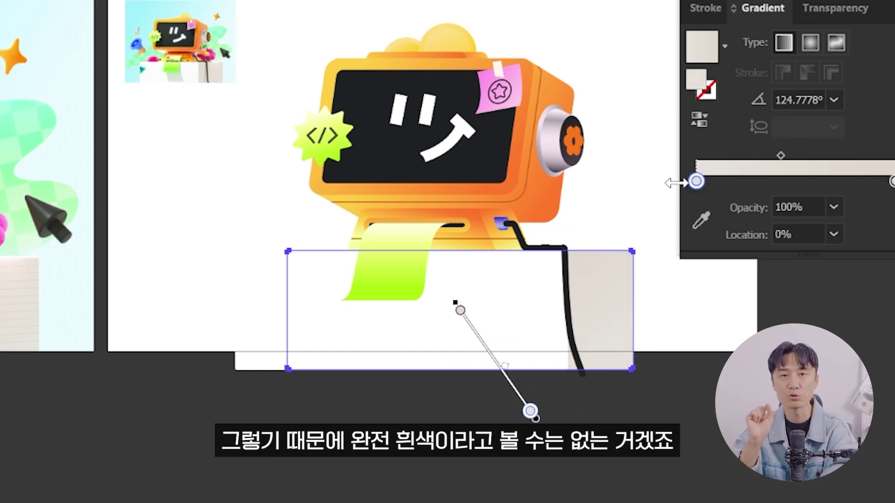
# Adjust the box gradient's left stop colour, then deselect and zoom out
pyautogui.doubleClick(696, 182)
pyautogui.doubleClick(696, 181)
pyautogui.click(627, 255)
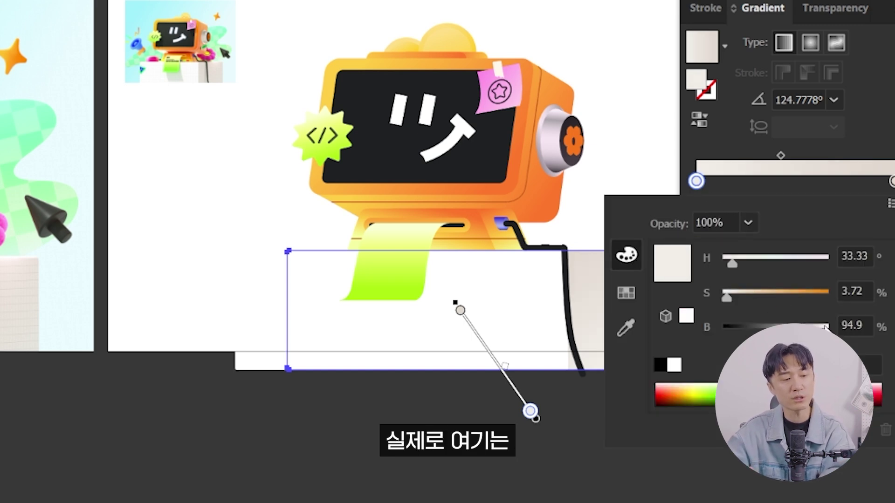
pyautogui.press('v')
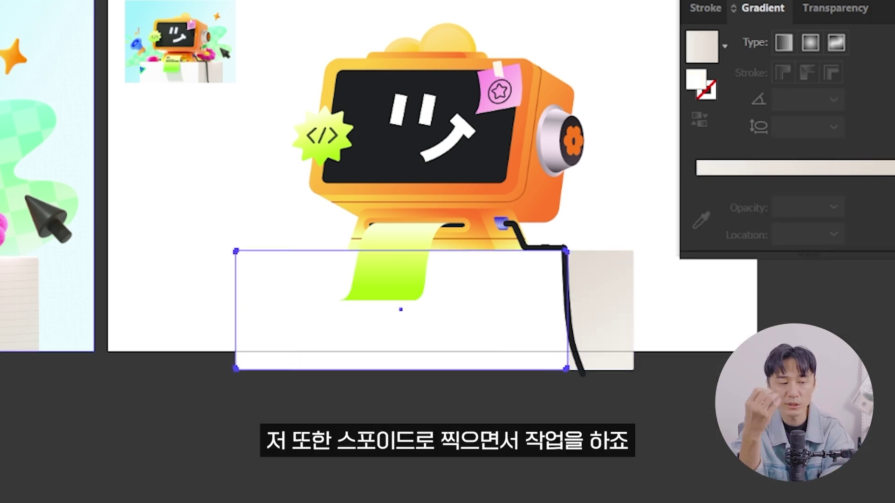
pyautogui.moveTo(694, 276); pyautogui.dragTo(619, 311)
pyautogui.click(565, 338)
pyautogui.press('z')
pyautogui.scroll(-2, 569, 196)
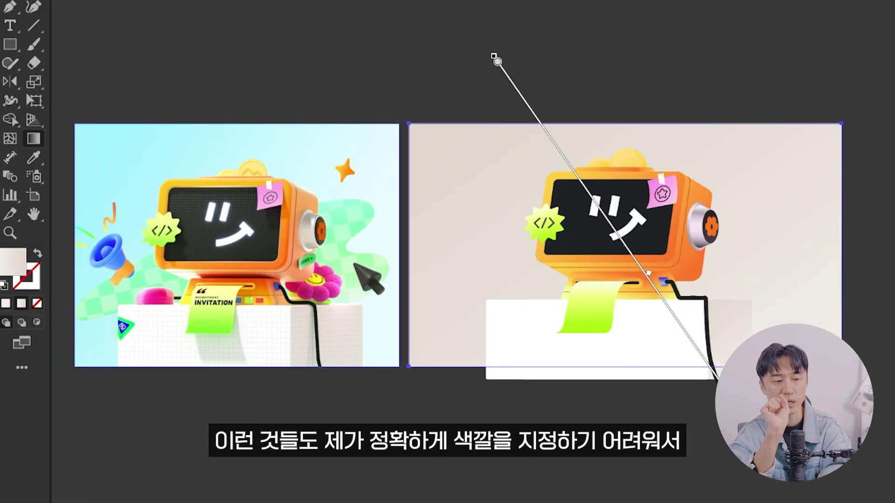
# Start the background gradient at the artboard's top-left and sample the reference's cyan sky for the end stop
pyautogui.moveTo(498, 61); pyautogui.dragTo(415, 124)
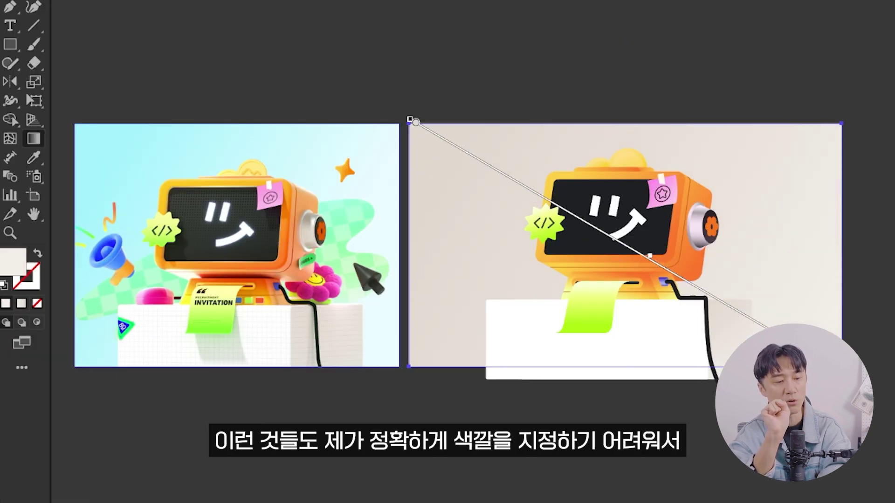
pyautogui.click(101, 140)
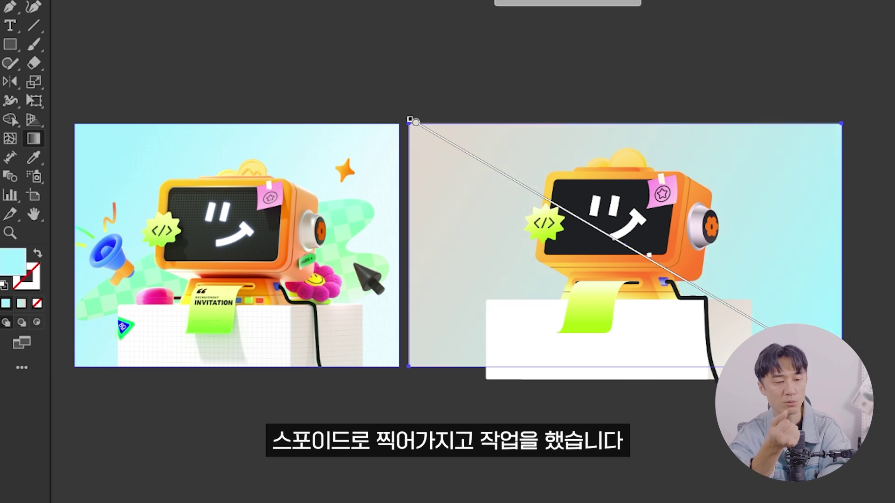
pyautogui.click(373, 326)
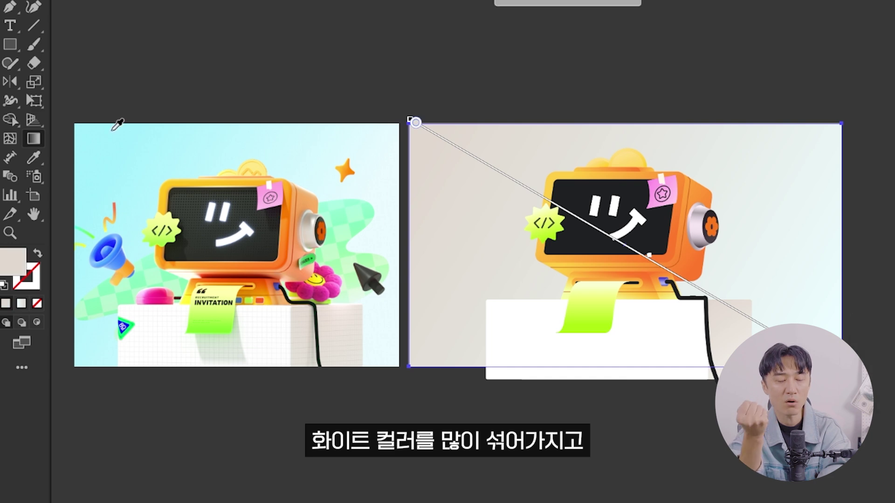
pyautogui.click(112, 129)
pyautogui.doubleClick(17, 267)
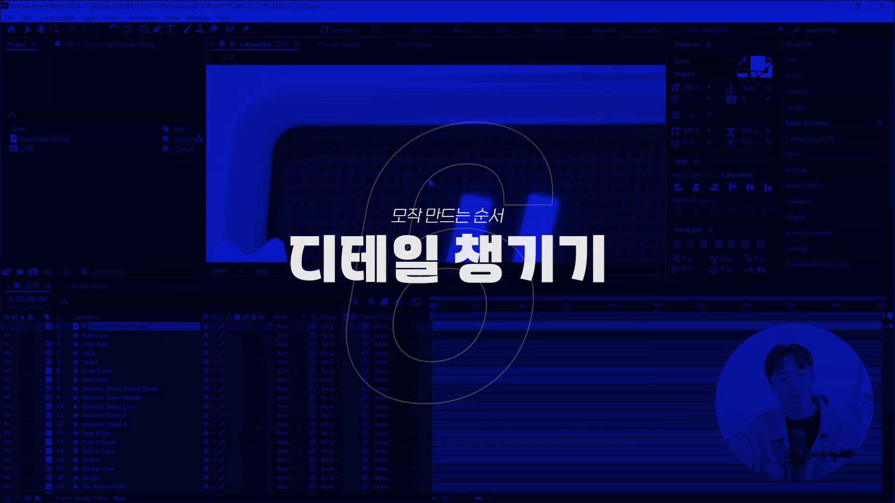
# Compare with the reference snapshot, then delete the checkerboard effect from the monitor screen layer
pyautogui.press('F5')
pyautogui.press('F5')
pyautogui.scroll(-2, 499, 184)
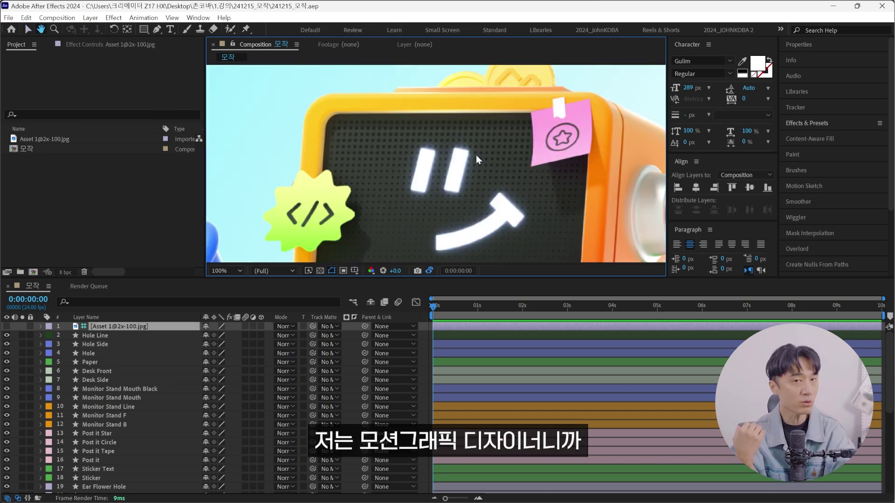
pyautogui.scroll(2, 464, 185)
pyautogui.scroll(2, 408, 125)
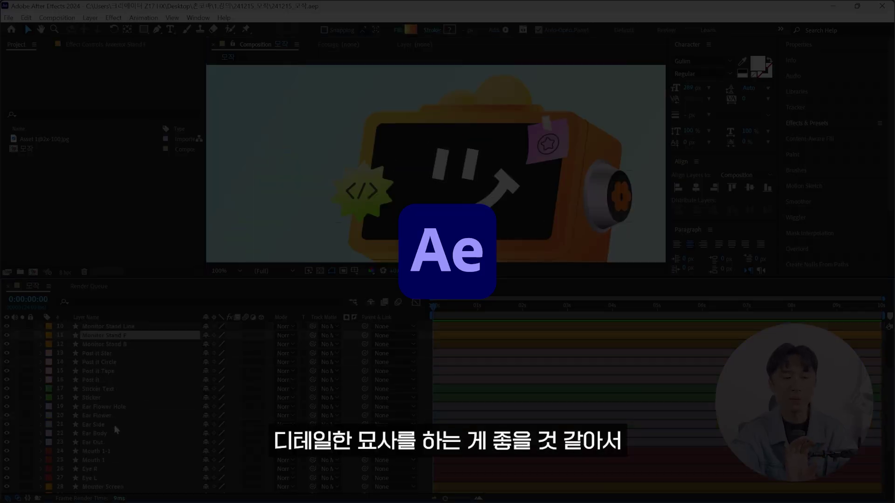
pyautogui.scroll(-5, 104, 449)
pyautogui.click(113, 400)
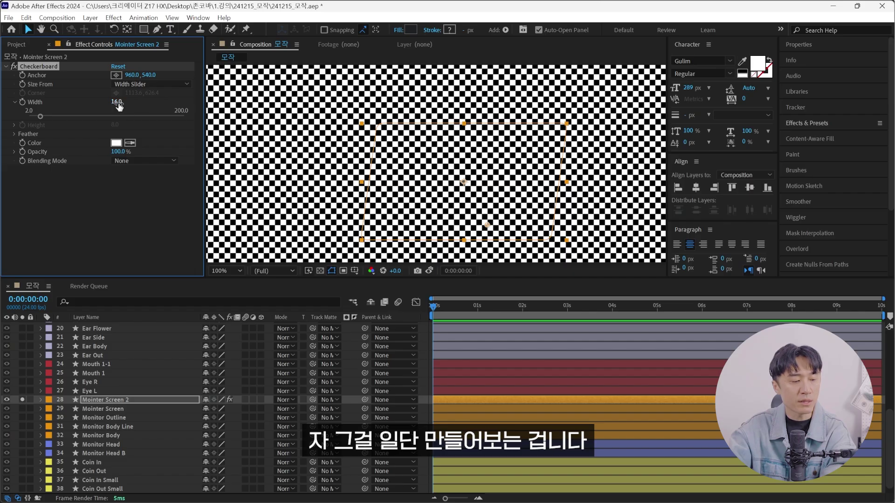
pyautogui.press('Delete')
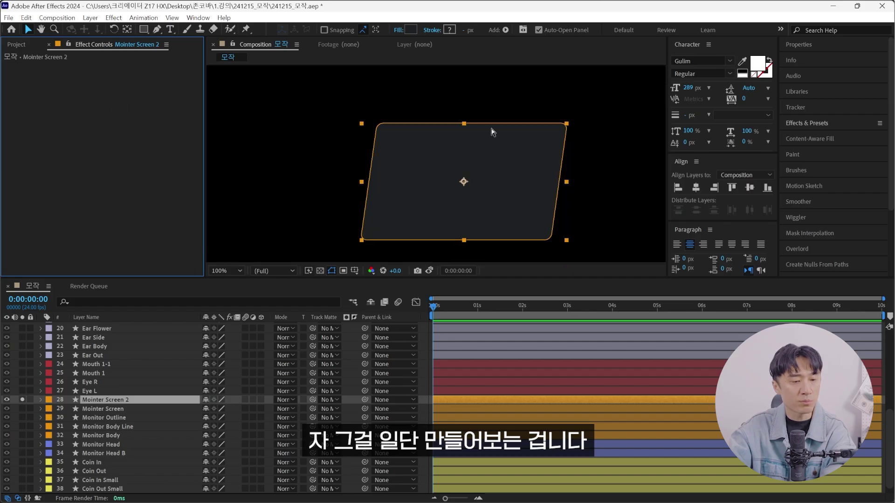
# Apply CC Grid Wipe to the screen, shifting its center right and changing the tile shape
pyautogui.click(811, 124)
pyautogui.scroll(-2, 810, 212)
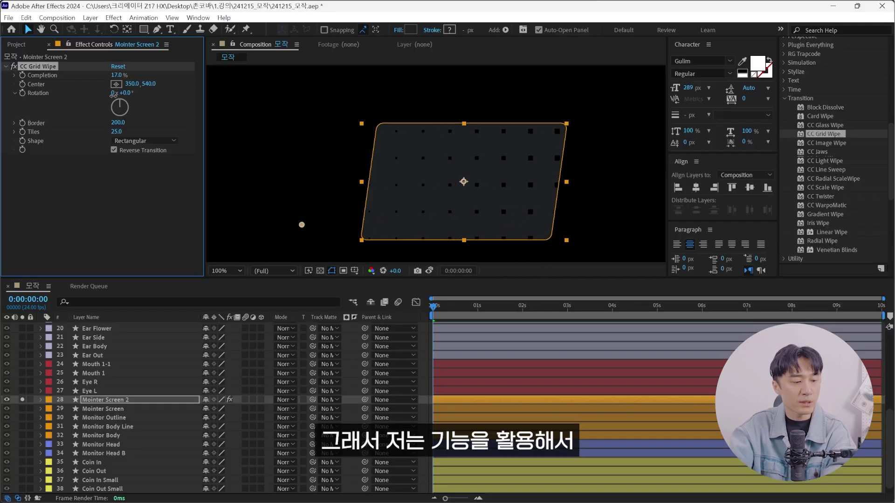
pyautogui.moveTo(302, 225); pyautogui.dragTo(435, 225)
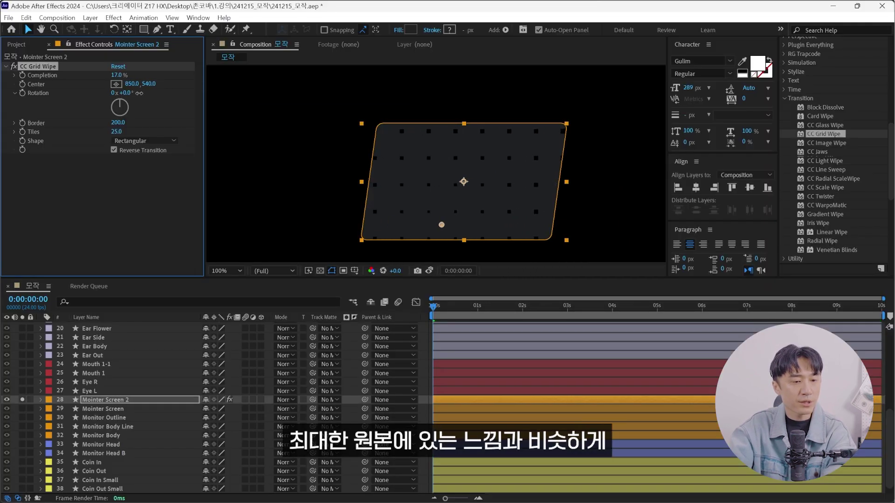
pyautogui.click(145, 141)
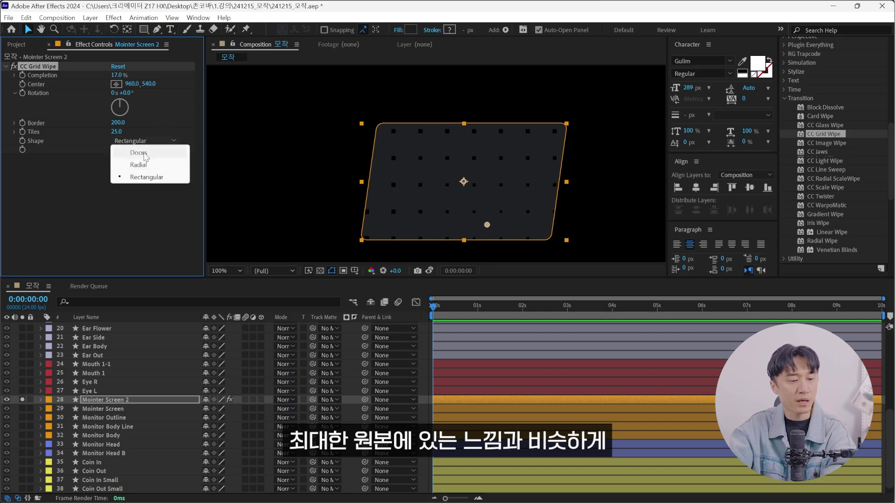
pyautogui.click(140, 165)
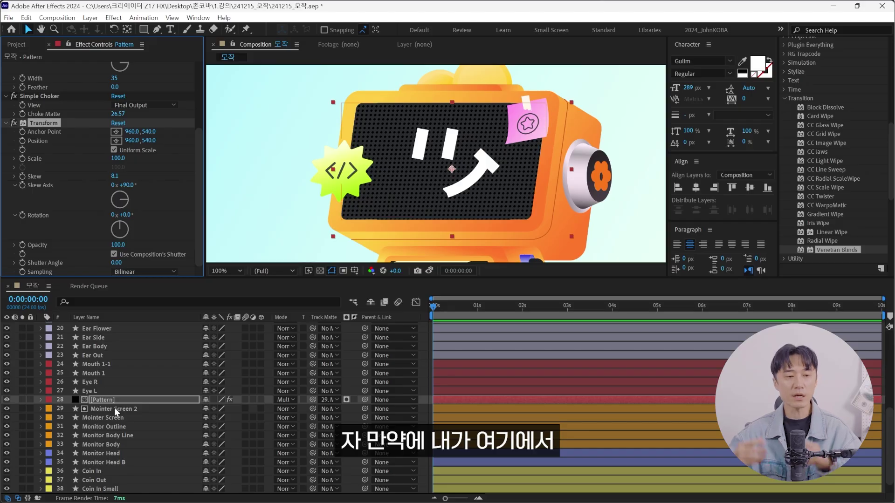
# Draw a rectangular mask over the Pattern layer and reveal its Mask Feather setting
pyautogui.press('q')
pyautogui.moveTo(280, 75); pyautogui.dragTo(624, 172)
pyautogui.press('f')
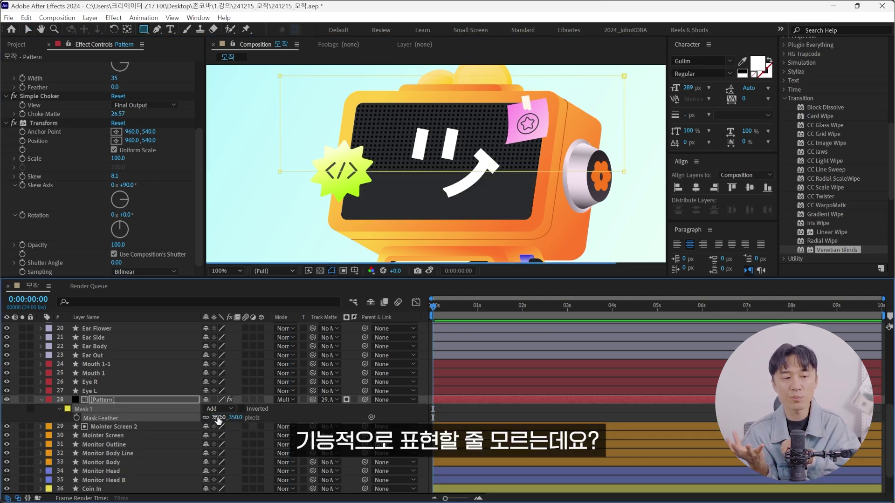
# Drag the Pattern layer's feathered mask lower, then deselect and inspect the Ear Side and eye layers
pyautogui.press('v')
pyautogui.moveTo(450, 170); pyautogui.dragTo(451, 193)
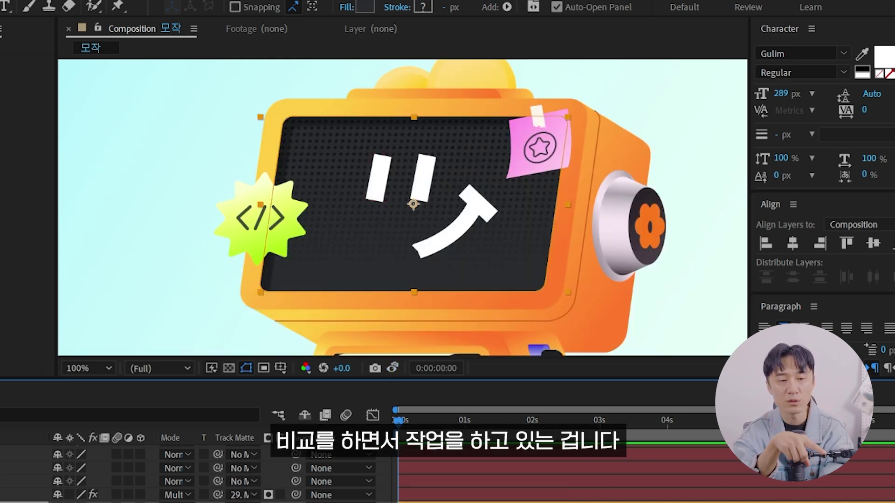
pyautogui.click(460, 297)
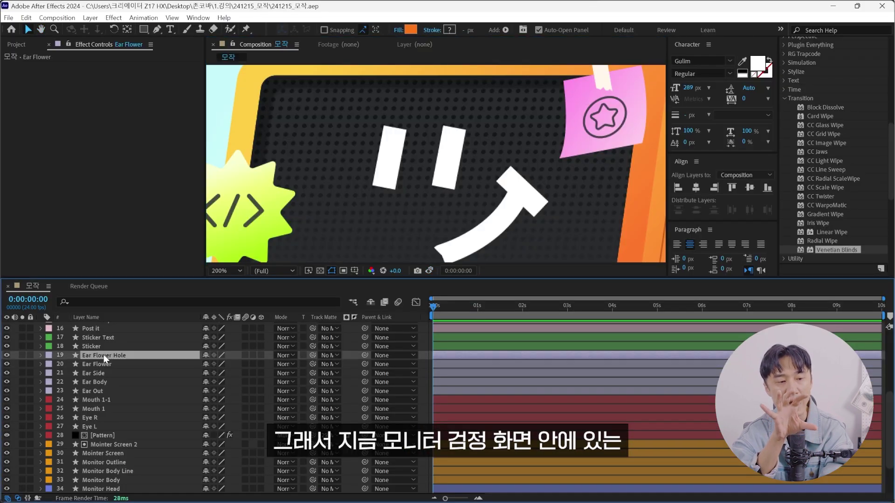
pyautogui.click(104, 373)
pyautogui.click(103, 420)
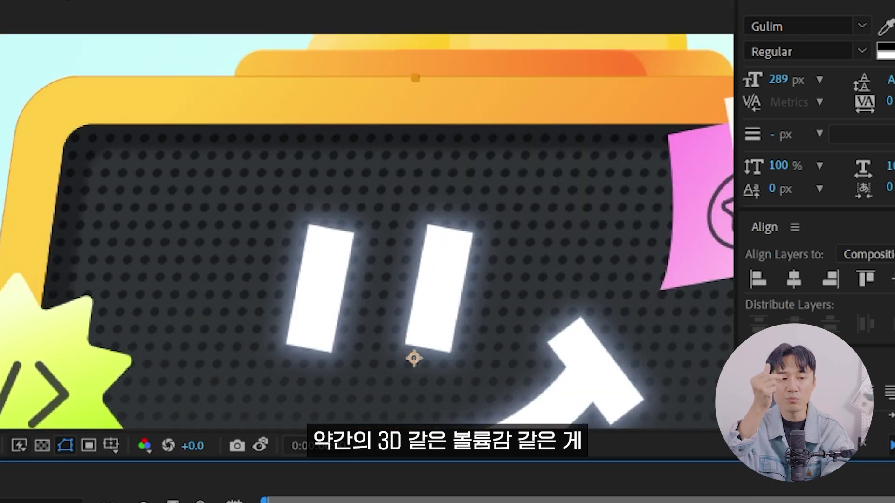
# Save the project and adjust the stroke settings of the duplicated screen highlight layers
pyautogui.hotkey('ctrl', 's')
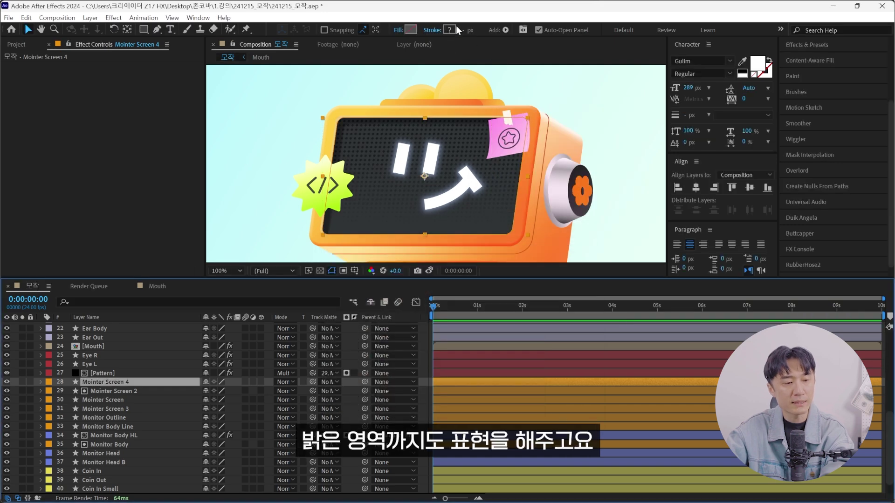
pyautogui.click(432, 30)
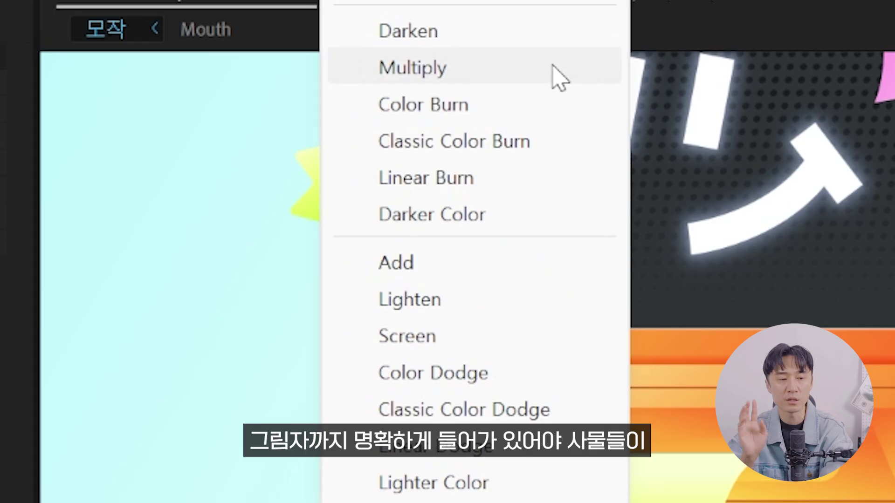
# Set the sticker shadow layer to Multiply and nudge it slightly left
pyautogui.click(554, 67)
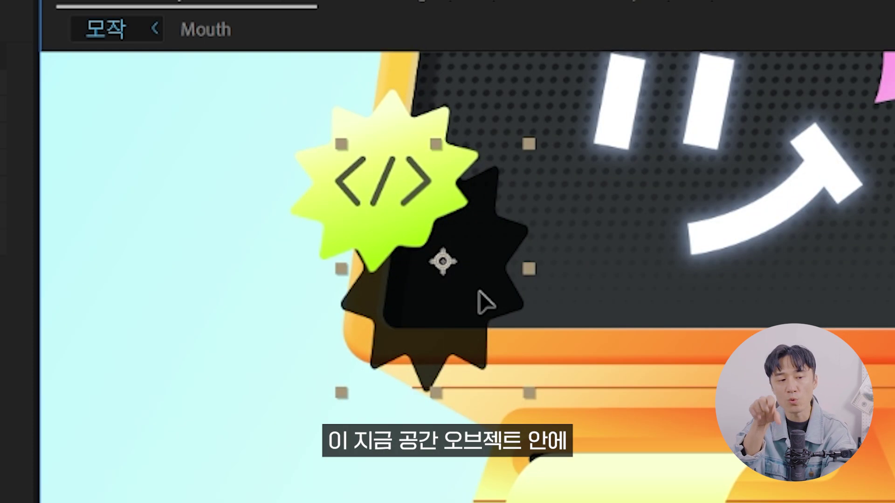
pyautogui.moveTo(478, 293)
pyautogui.mouseDown()
pyautogui.moveTo(469, 293)
pyautogui.moveTo(471, 310)
pyautogui.mouseUp()
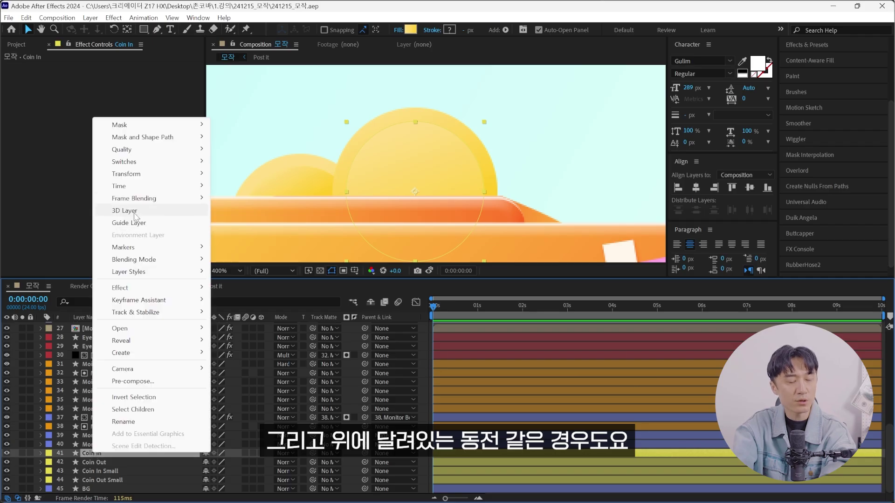
# Give the Coin In layer an Overlay inner shadow with size 3
pyautogui.click(248, 324)
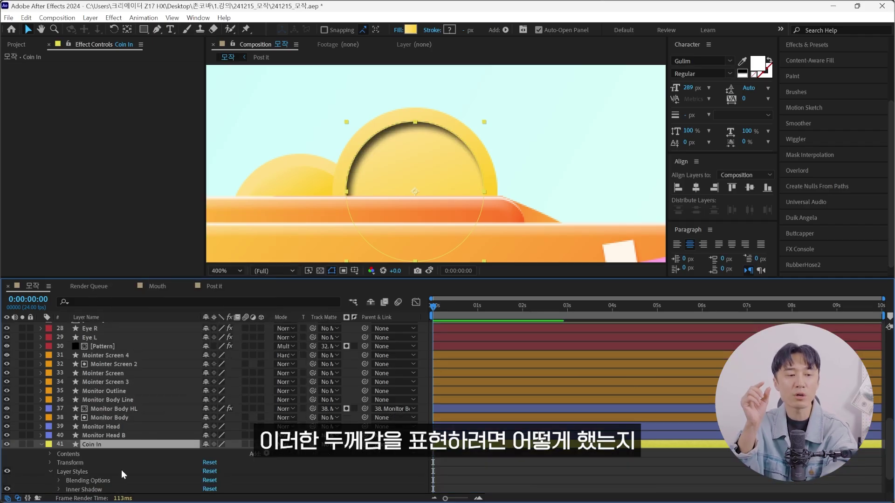
pyautogui.click(58, 489)
pyautogui.click(226, 390)
pyautogui.click(228, 197)
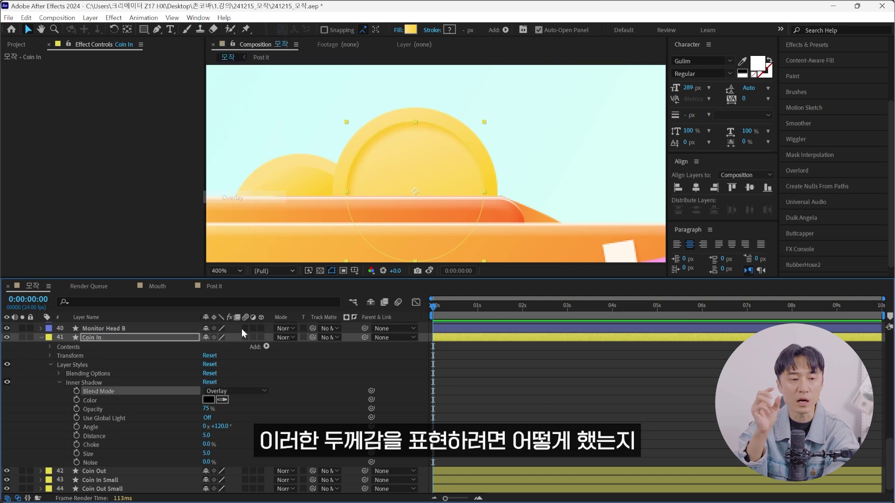
pyautogui.click(206, 453)
pyautogui.write('3')
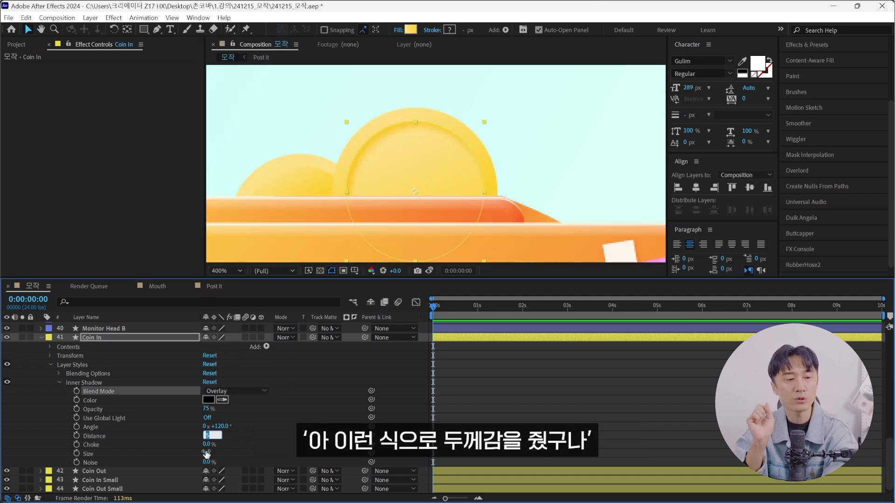
pyautogui.click(272, 438)
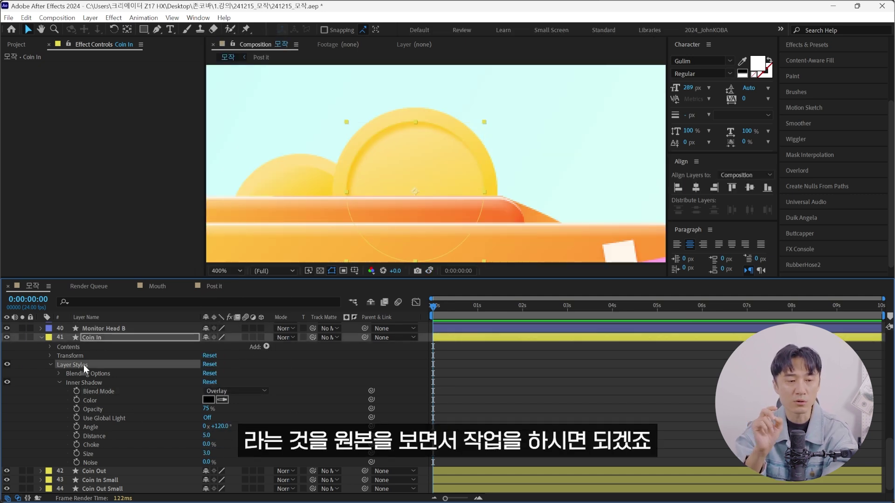
# Add a Soft Light inner shadow to the Coin In Small layer
pyautogui.scroll(-1, 130, 418)
pyautogui.click(110, 470)
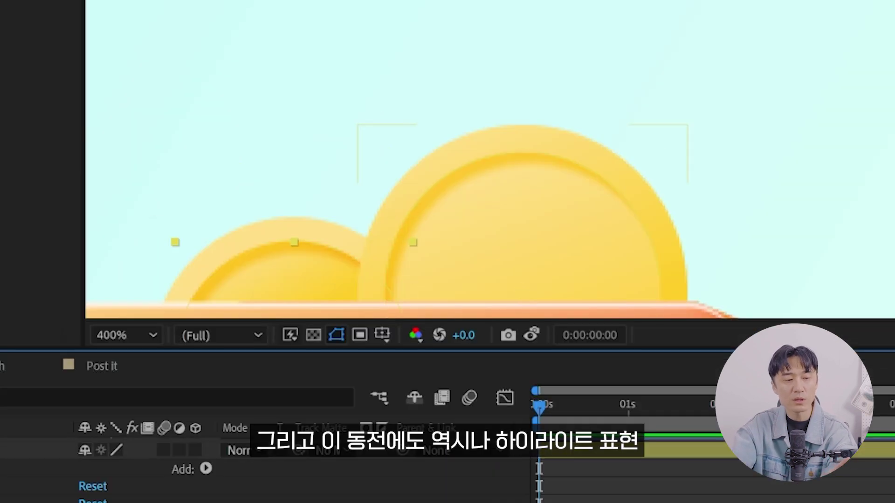
pyautogui.rightClick(168, 347)
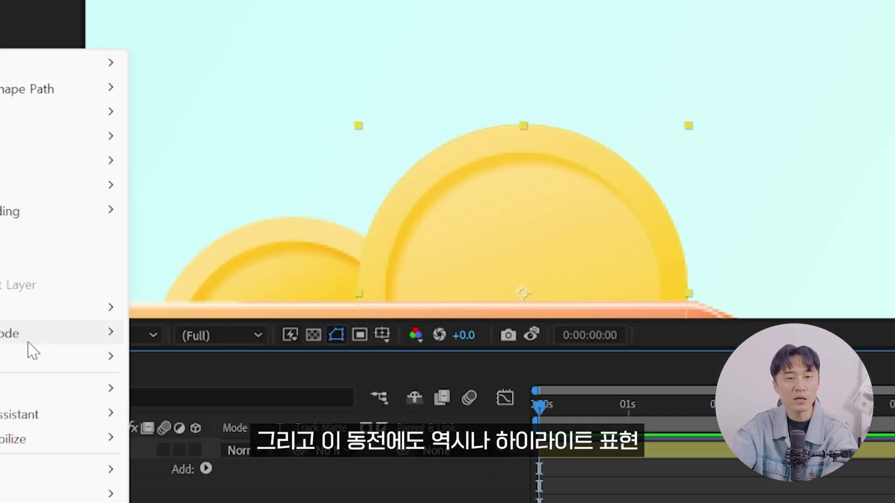
pyautogui.click(242, 462)
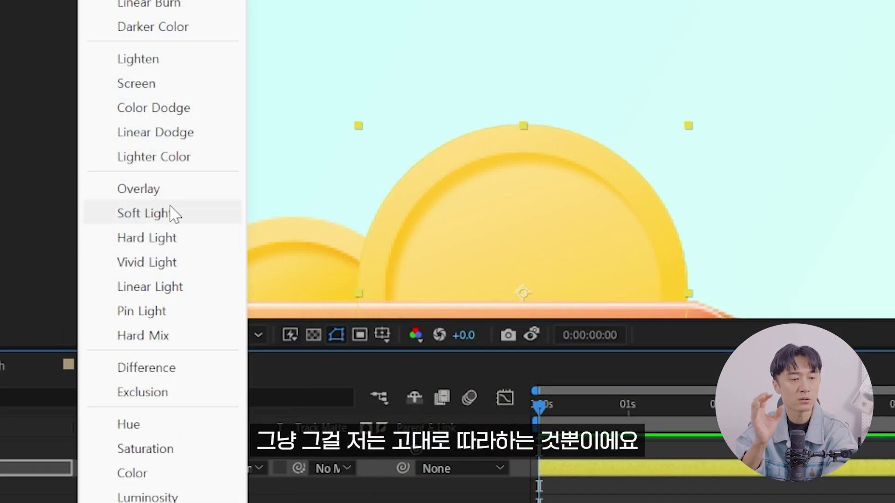
pyautogui.click(145, 213)
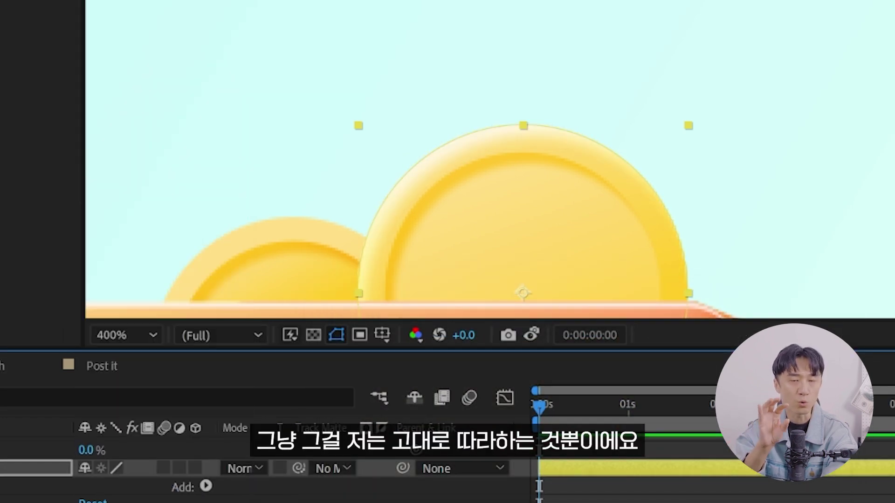
pyautogui.hotkey('ctrl', 'shift', 'a')
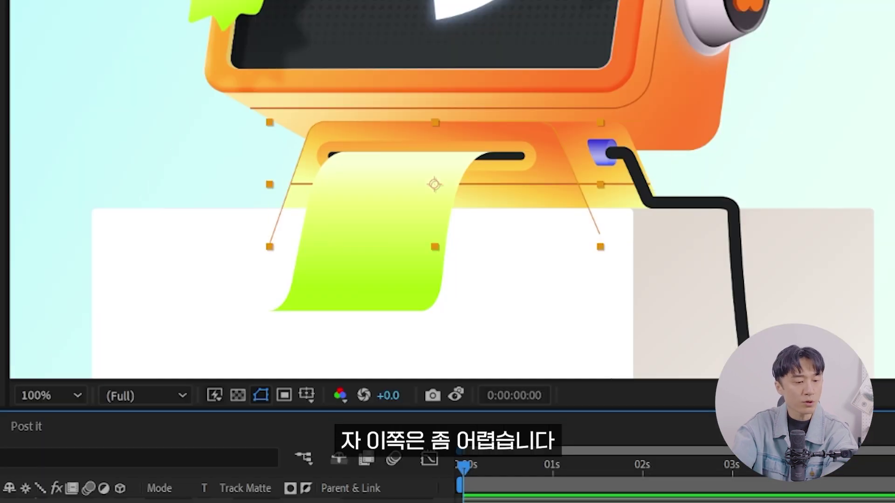
# Edit the stand shadow gradient: remove a middle stop, centre the midpoint, and save
pyautogui.hotkey('ctrl', 'shift', 'a')
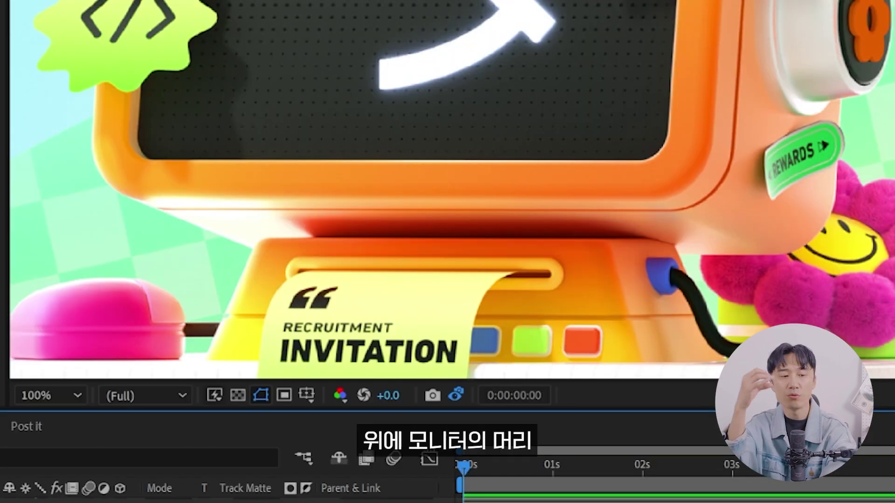
pyautogui.hotkey('ctrl', 'Down')
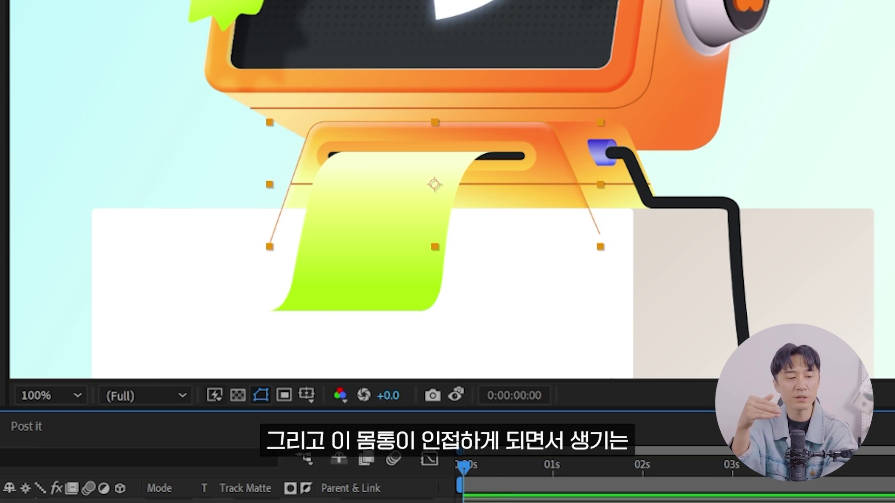
pyautogui.hotkey('ctrl', 'shift', 'a')
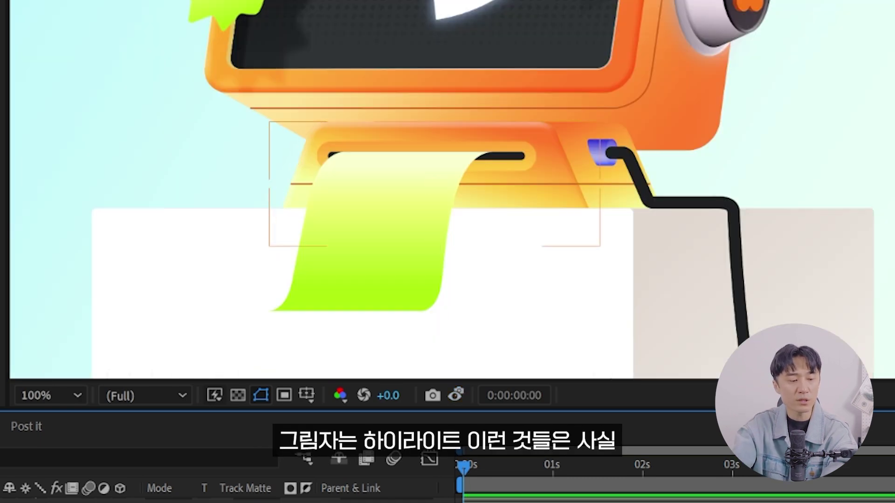
pyautogui.hotkey('ctrl', 'Down')
pyautogui.hotkey('ctrl', 'shift', 'a')
pyautogui.hotkey('ctrl', 'Down')
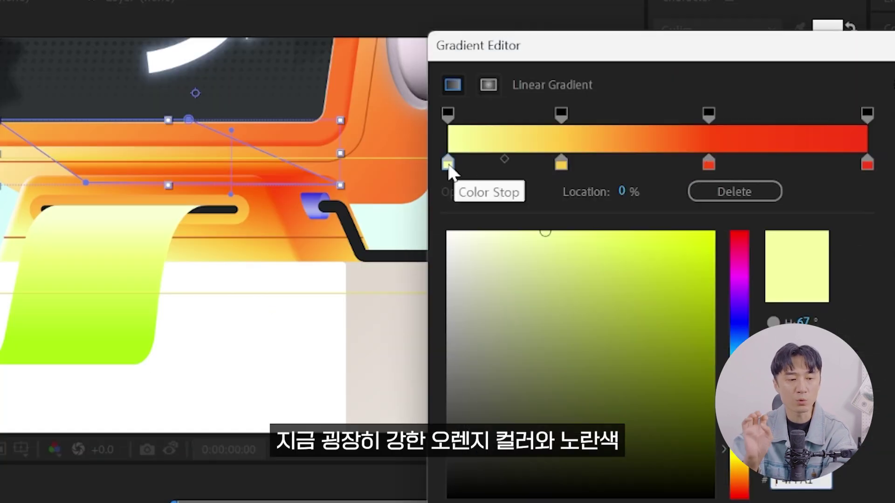
pyautogui.moveTo(561, 163); pyautogui.dragTo(557, 216)
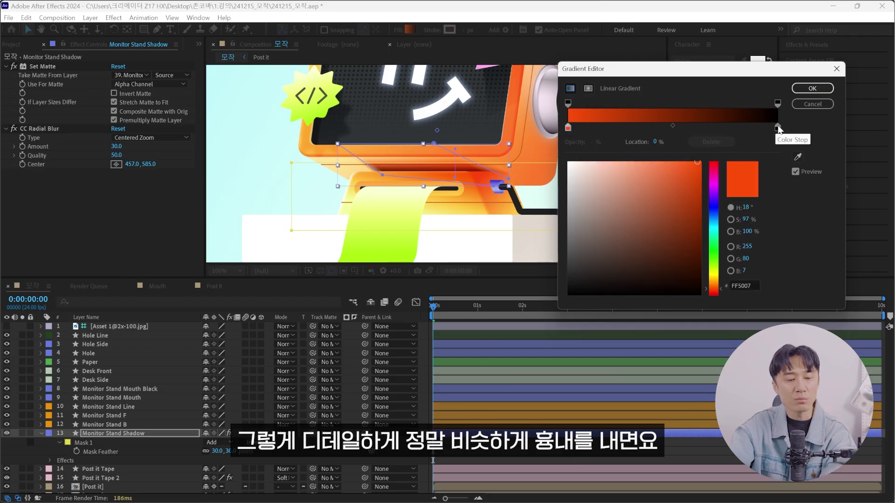
pyautogui.moveTo(673, 125); pyautogui.dragTo(676, 125)
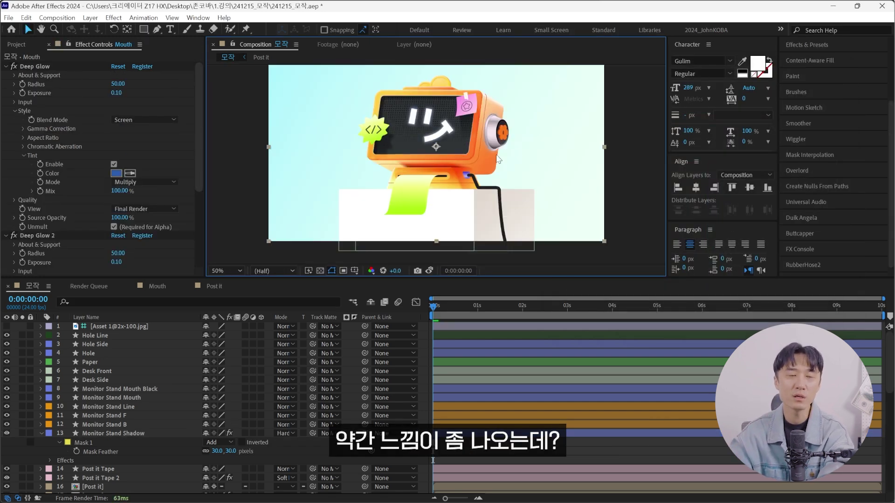
pyautogui.hotkey('ctrl', 's')
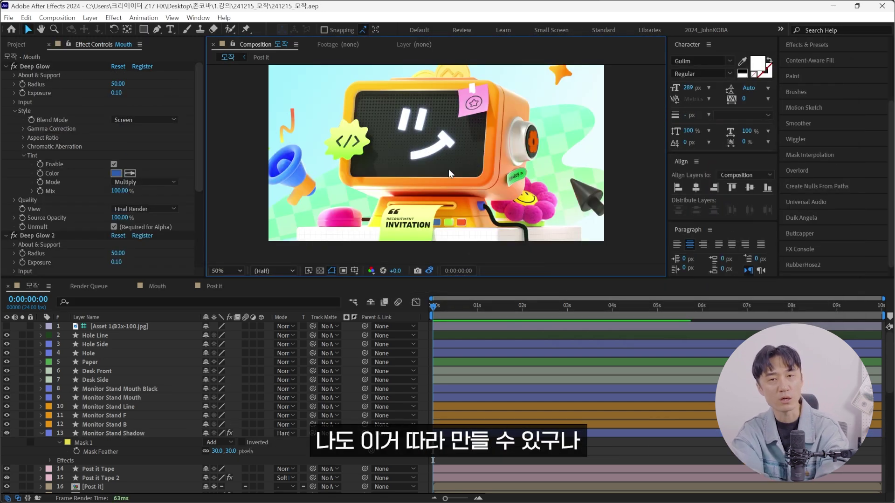
# Move the Monitor Stand Shadow mask points left and view the whole composition
pyautogui.scroll(4, 448, 168)
pyautogui.click(102, 425)
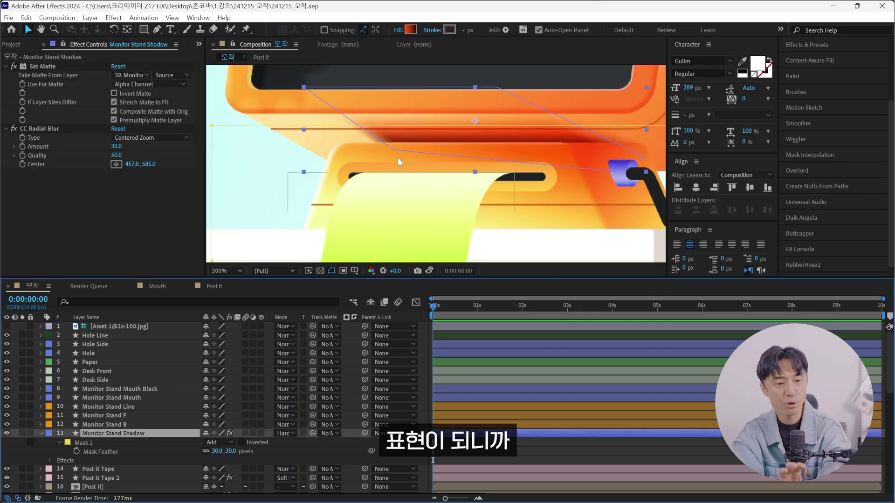
pyautogui.press('g')
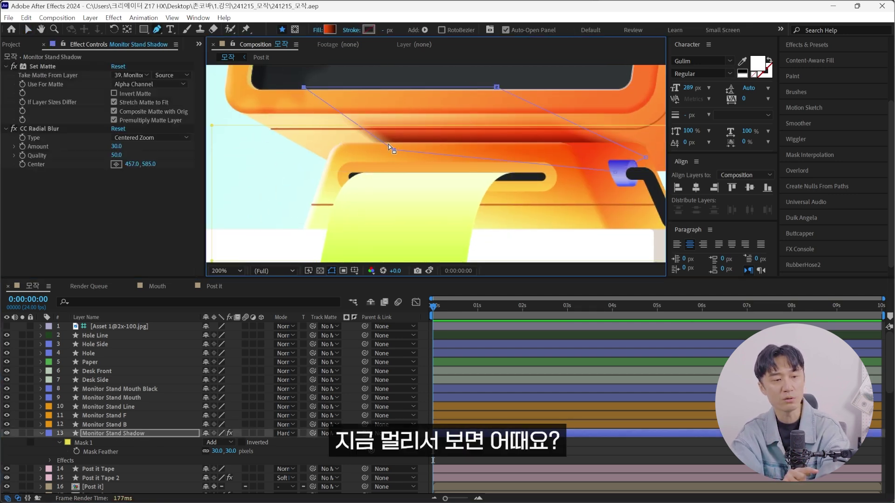
pyautogui.press('v')
pyautogui.moveTo(393, 150); pyautogui.dragTo(376, 151)
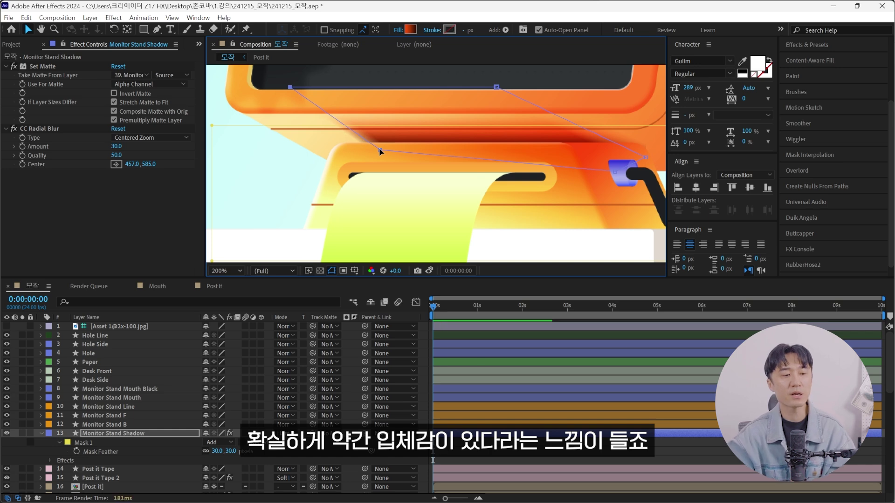
pyautogui.hotkey('shift', '/')
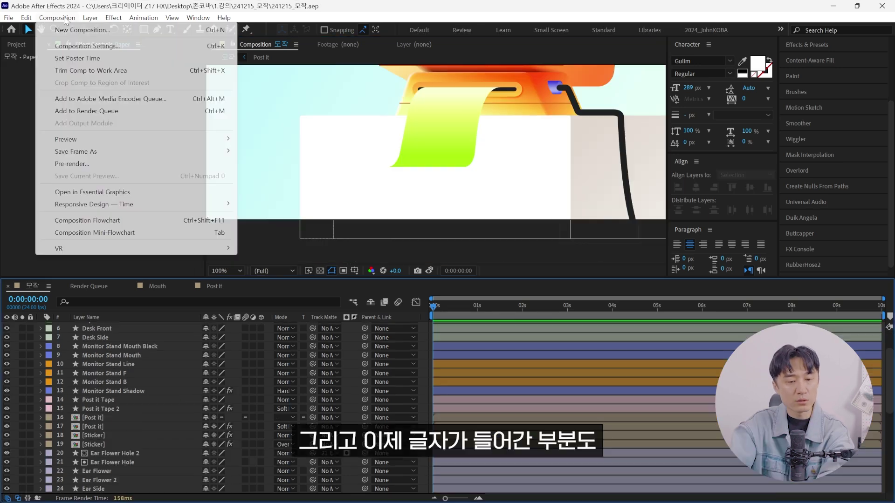
# Create a new composition for the paper with the RECRUITMENT INVITATION text
pyautogui.click(65, 28)
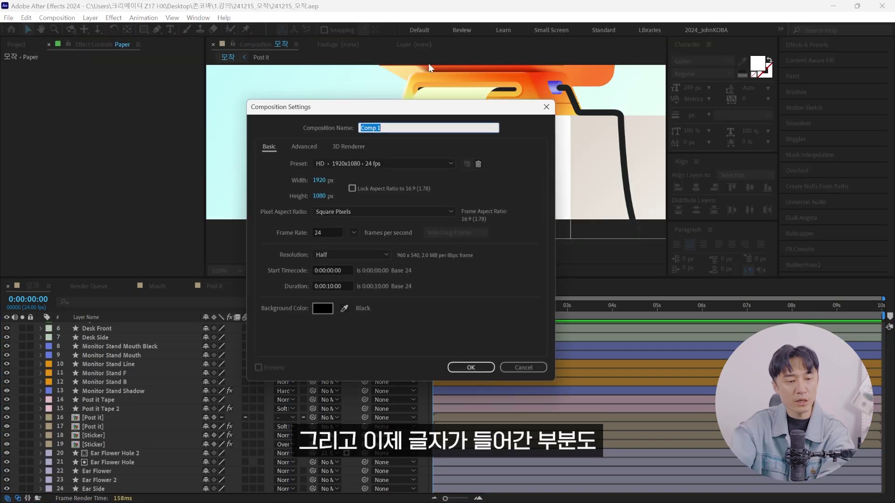
pyautogui.write('00')
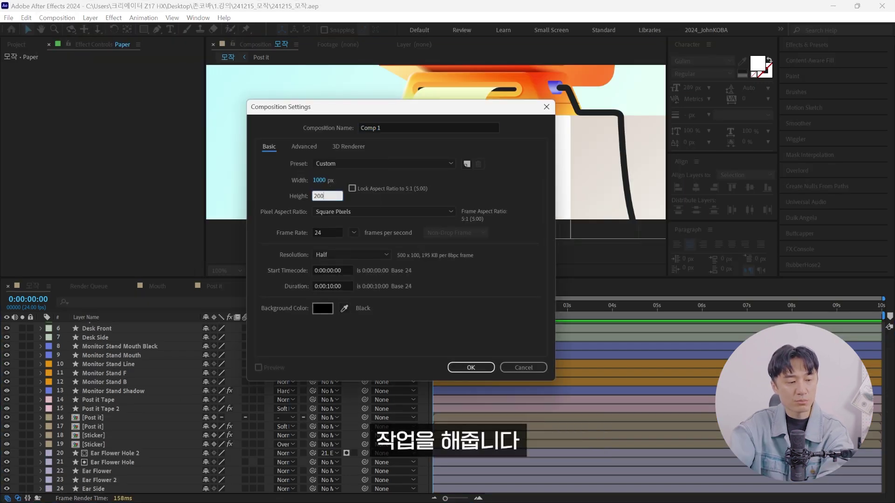
pyautogui.write('TA')
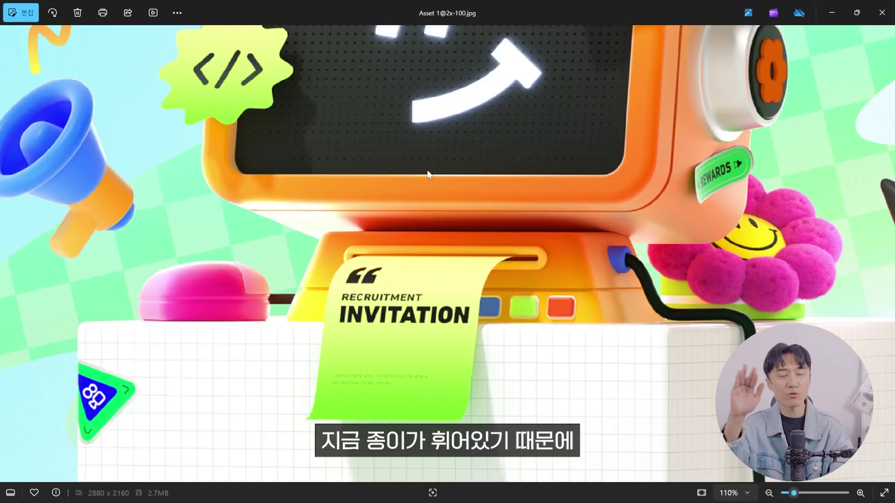
pyautogui.write('ION')
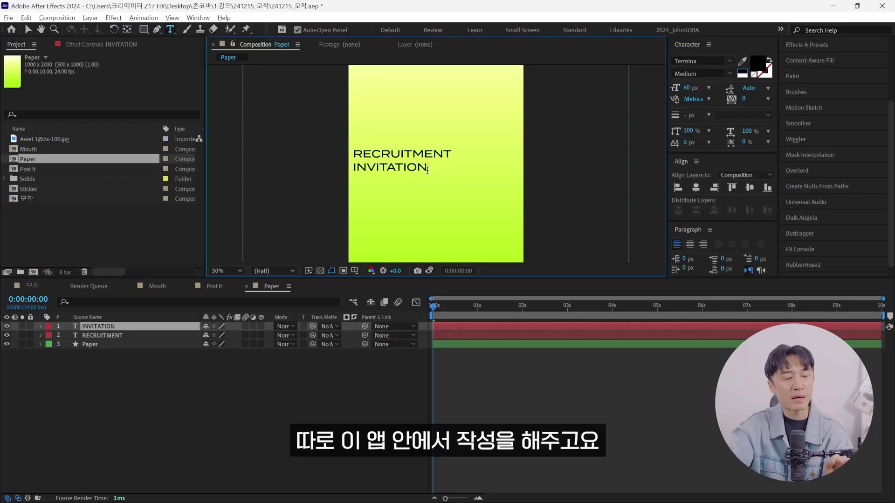
pyautogui.press('Escape')
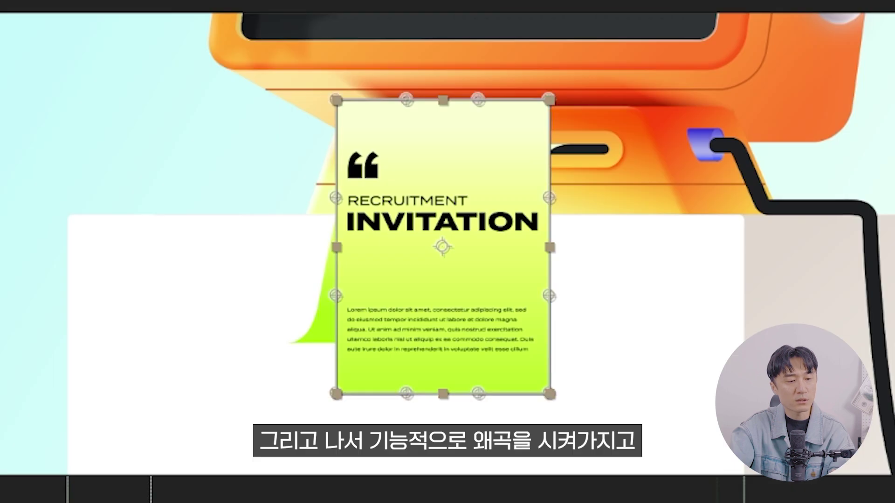
# Bezier-warp the paper so its top edge curls into the slot and its bottom slants outward
pyautogui.moveTo(338, 103); pyautogui.dragTo(394, 107)
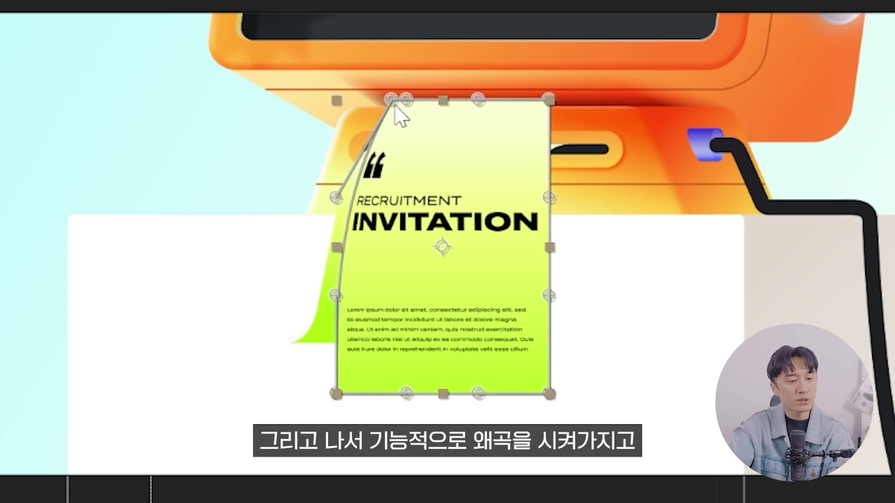
pyautogui.moveTo(549, 99); pyautogui.dragTo(614, 100)
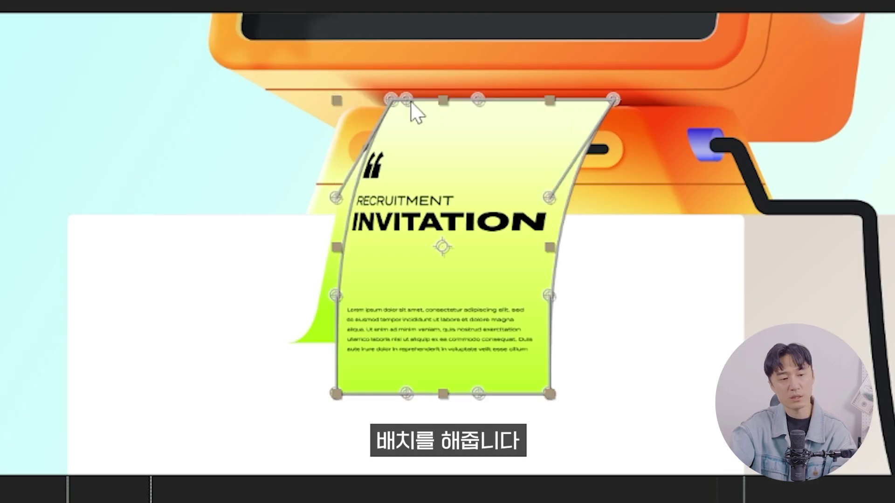
pyautogui.moveTo(410, 101); pyautogui.dragTo(531, 102)
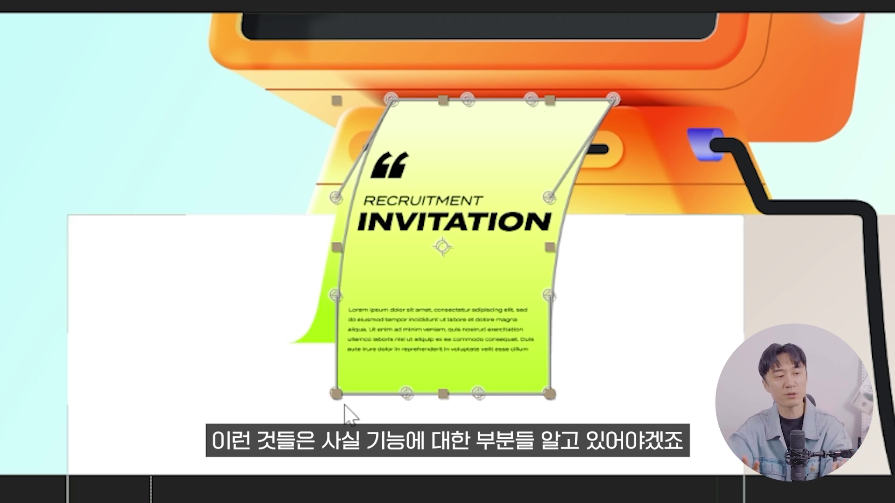
pyautogui.moveTo(336, 394); pyautogui.dragTo(255, 394)
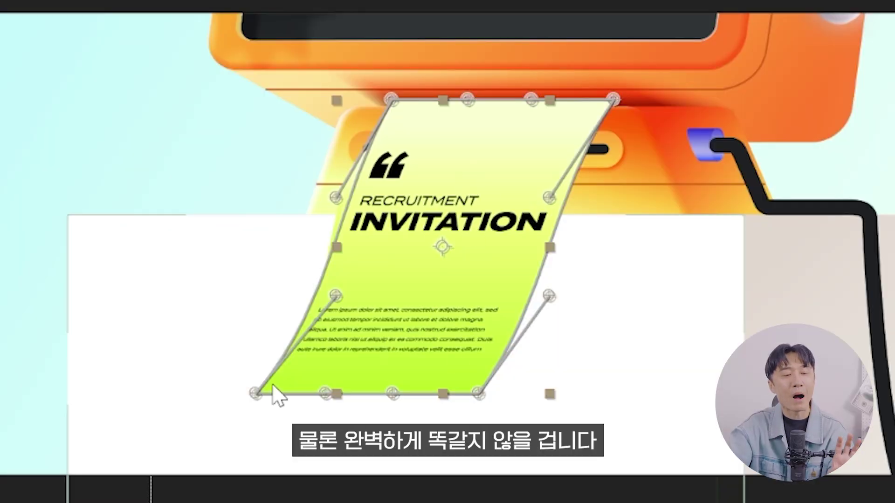
pyautogui.press('Return')
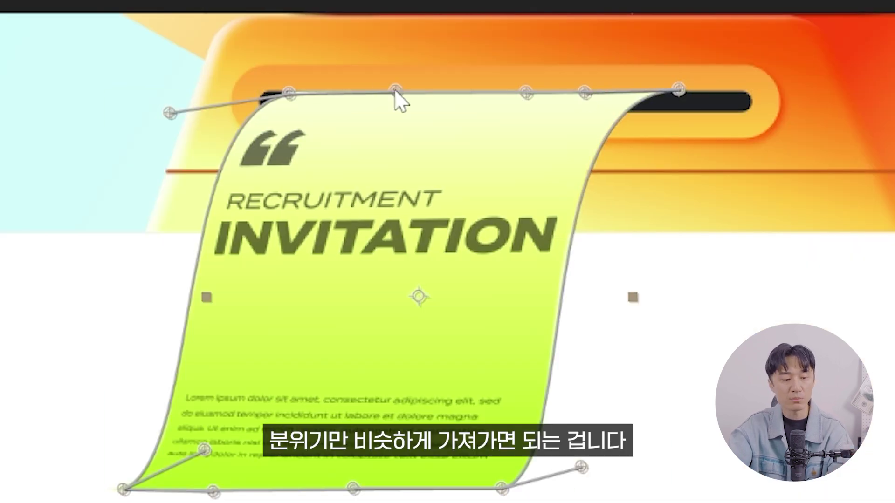
pyautogui.moveTo(287, 91); pyautogui.dragTo(302, 87)
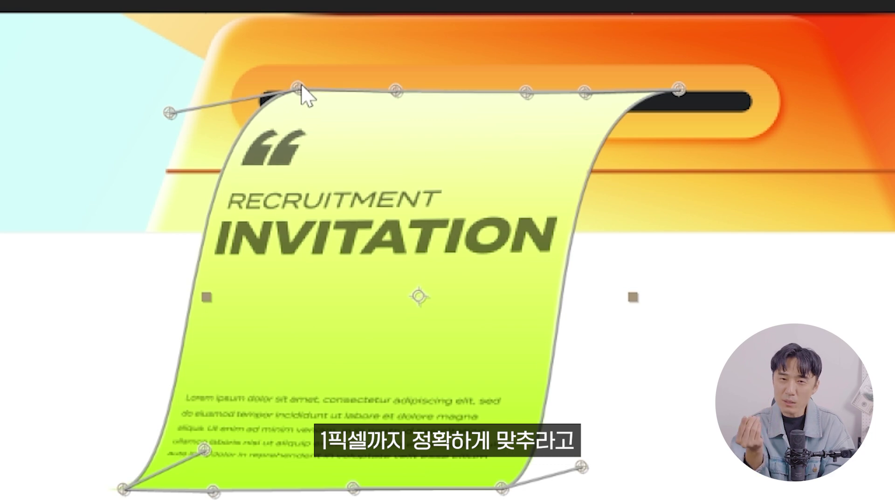
pyautogui.moveTo(397, 90); pyautogui.dragTo(400, 87)
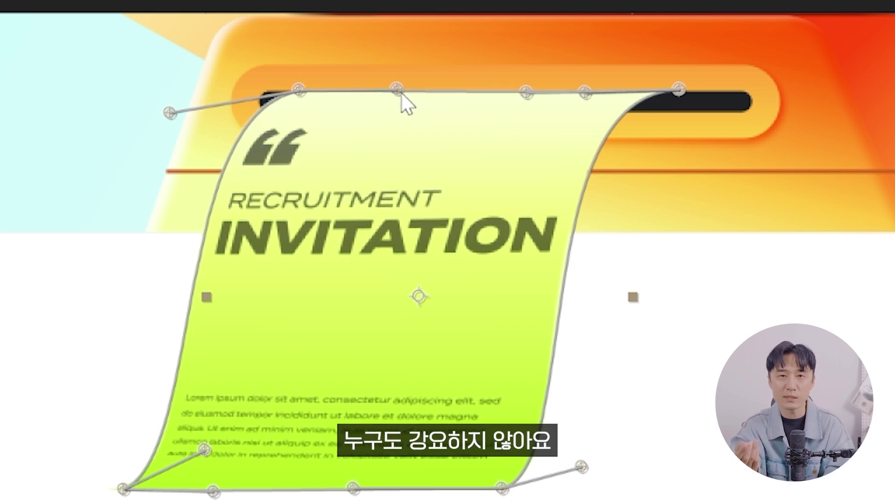
pyautogui.moveTo(526, 92); pyautogui.dragTo(527, 89)
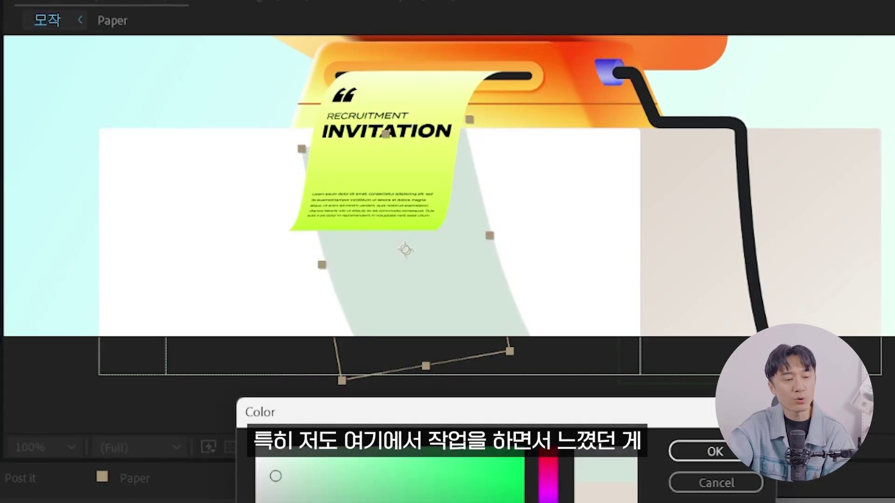
# Apply the sage-green shadow colour and reshape the shadow's Bezier Warp edges beneath the paper
pyautogui.press('Return')
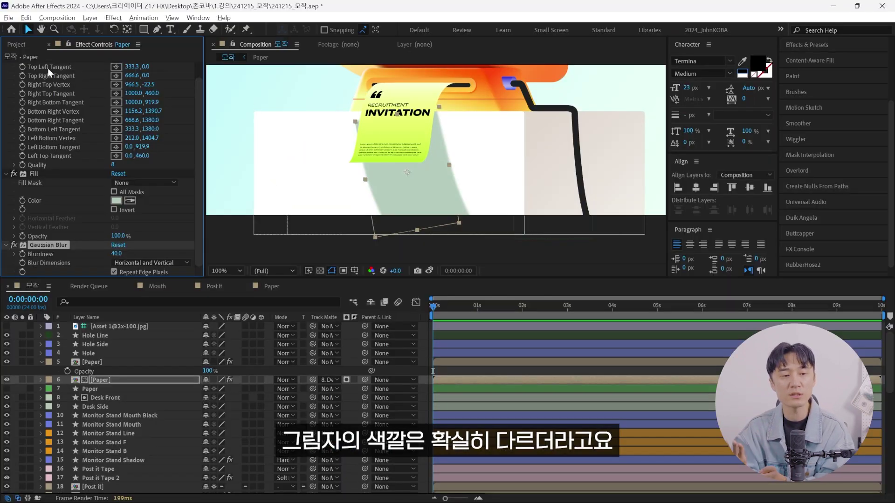
pyautogui.scroll(1, 47, 68)
pyautogui.click(58, 66)
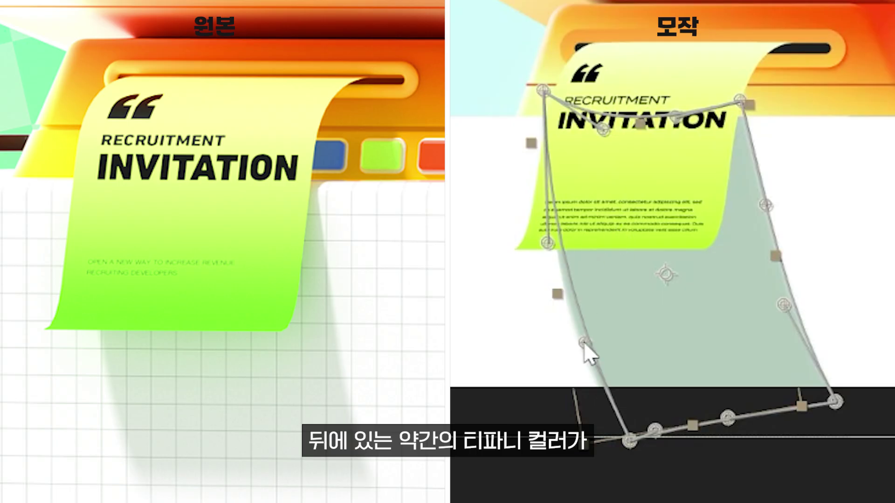
pyautogui.moveTo(584, 343); pyautogui.dragTo(587, 344)
pyautogui.moveTo(765, 205); pyautogui.dragTo(738, 209)
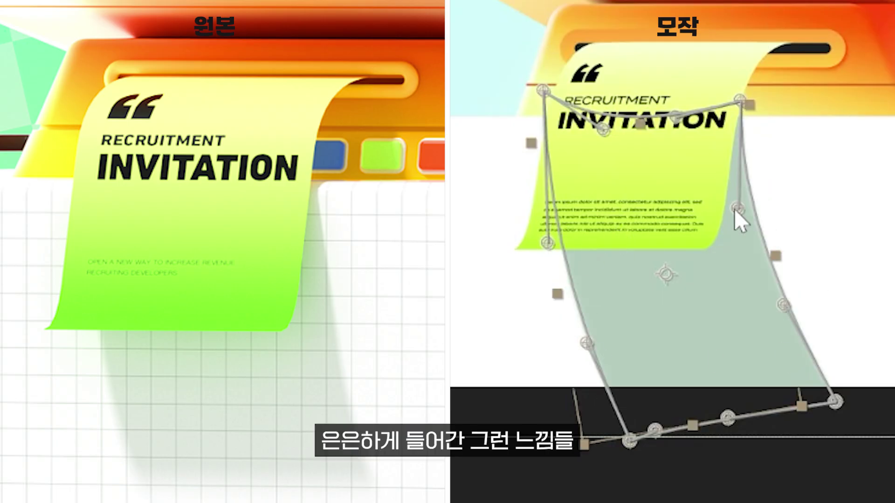
pyautogui.moveTo(741, 98); pyautogui.dragTo(746, 98)
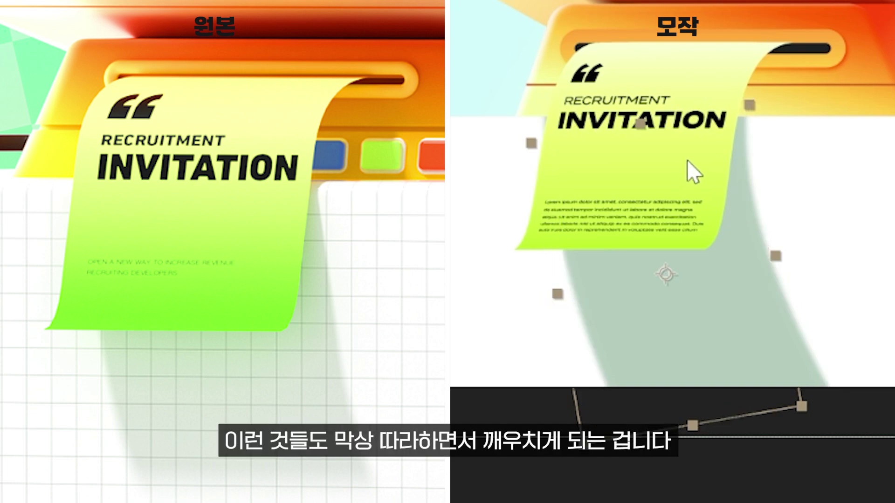